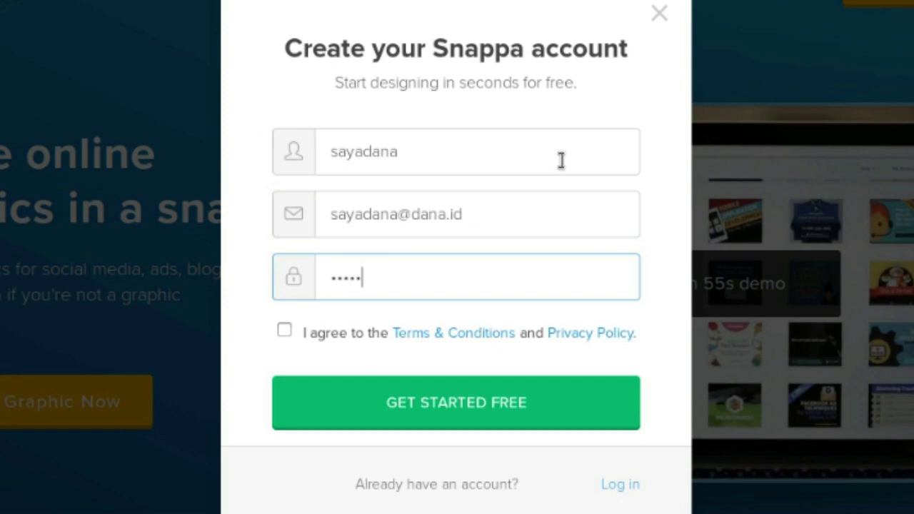
Step: Complete the free account sign-up with the account password and accepted terms, and dismiss the intro tutorial
text(•)
click(284, 330)
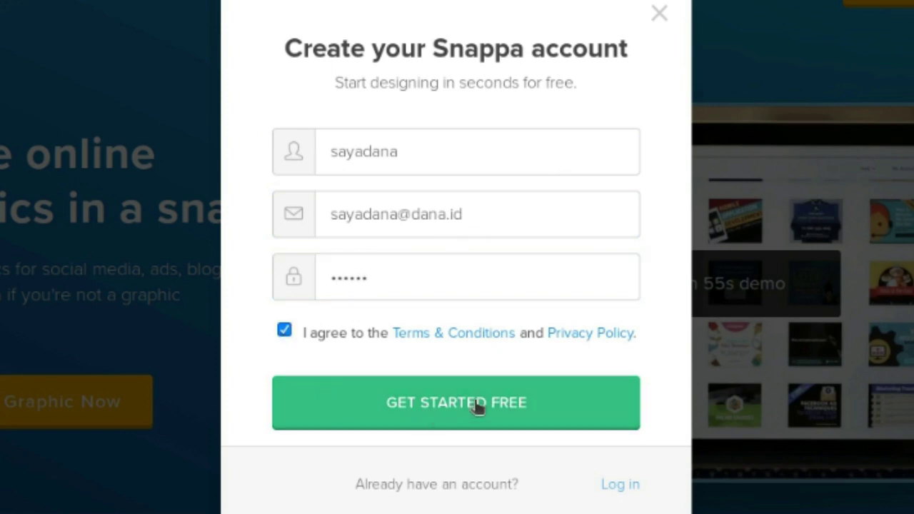
click(563, 421)
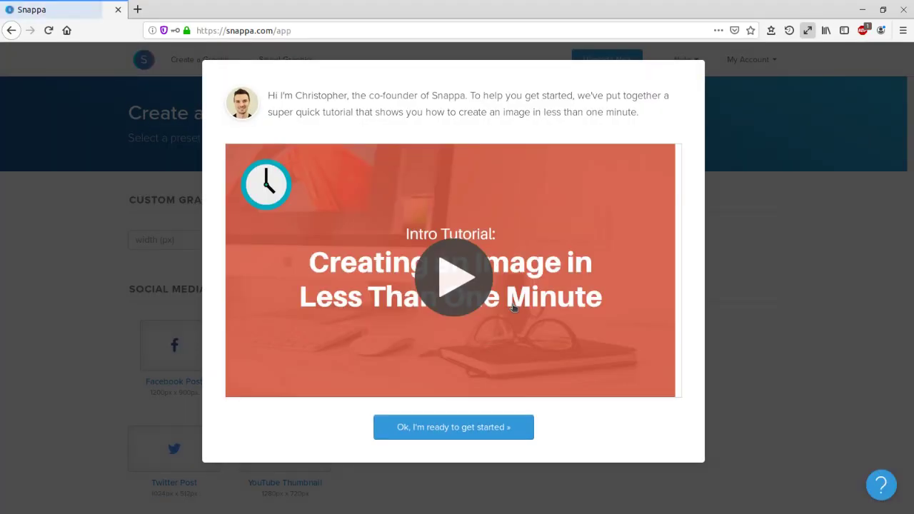
click(511, 428)
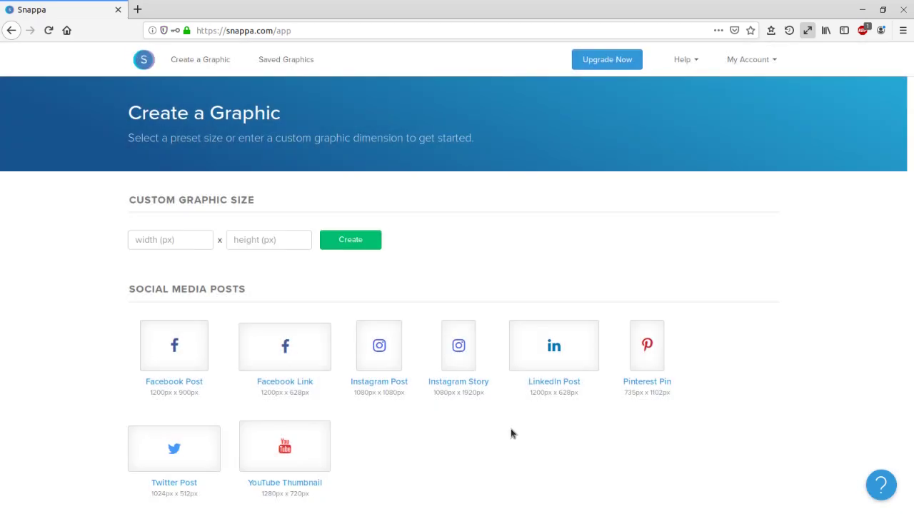
Step: Choose the YouTube End Screen size and start from the purple galaxy template with a woman avatar and two video boxes
scroll(510, 426, down, 10)
scroll(509, 421, down, 1)
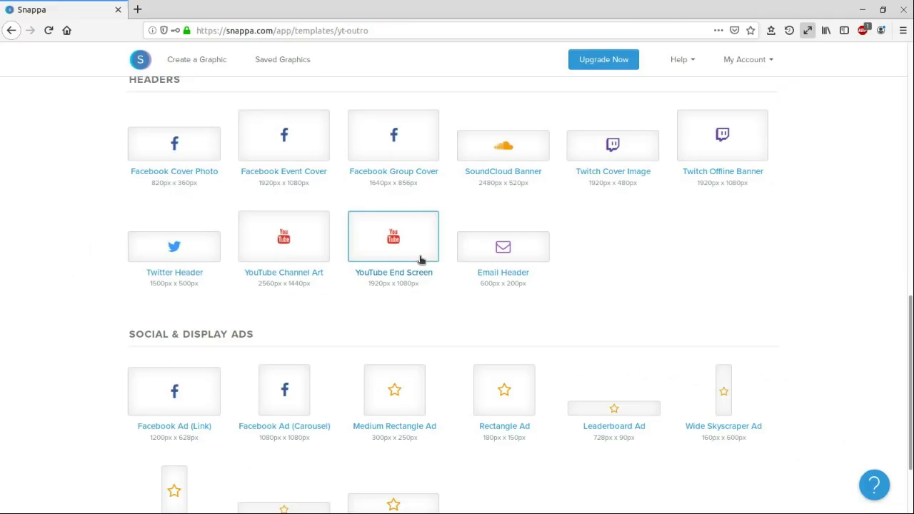
click(419, 260)
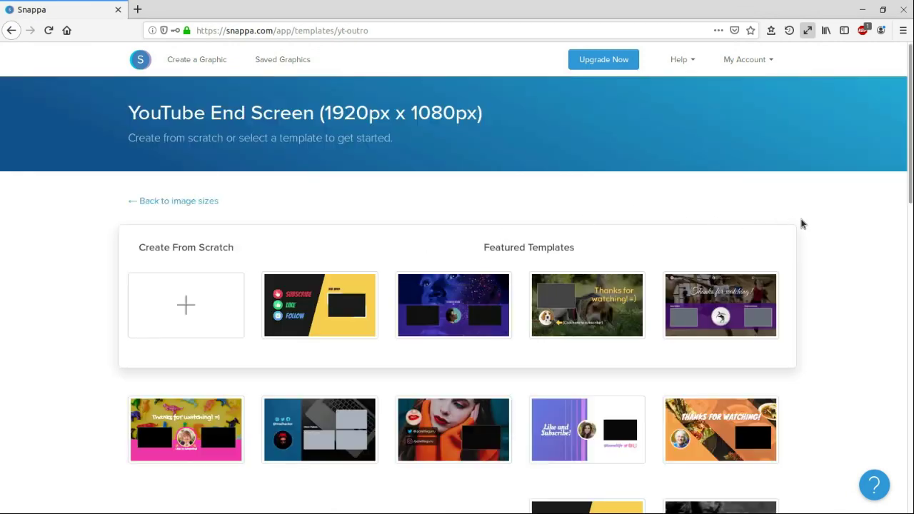
scroll(847, 235, down, 15)
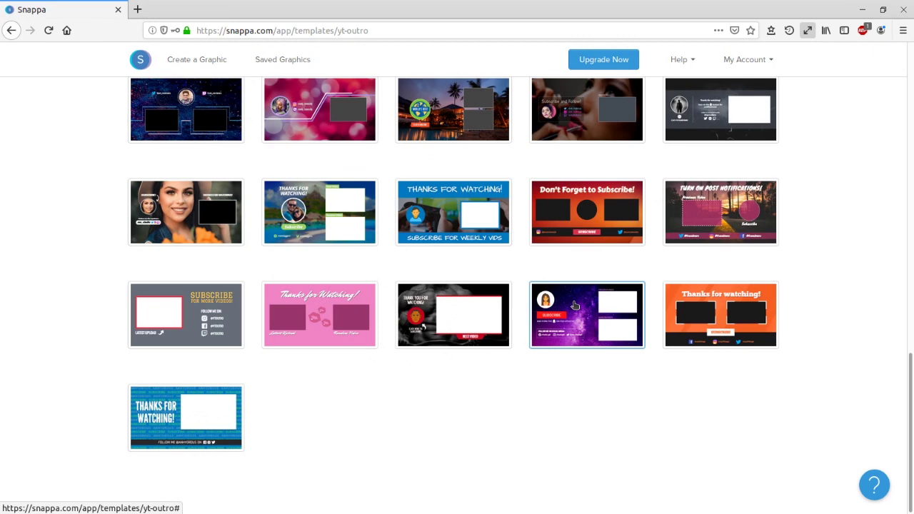
click(574, 305)
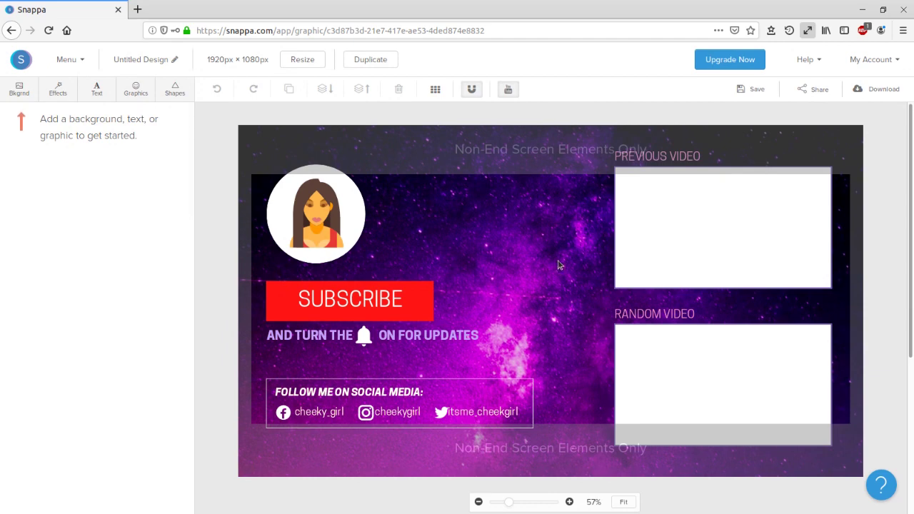
Step: Switch the end screen safe zone overlay off and back on to compare the design
click(508, 90)
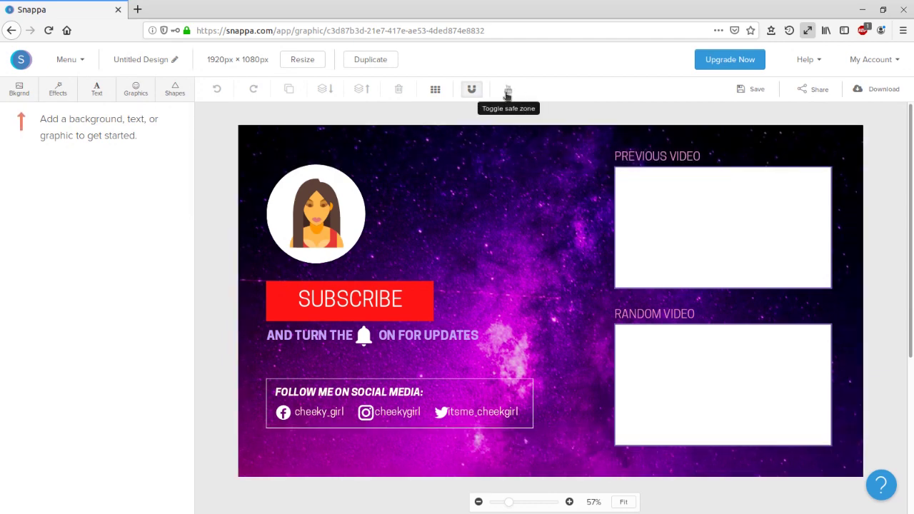
click(507, 91)
click(507, 91)
click(508, 92)
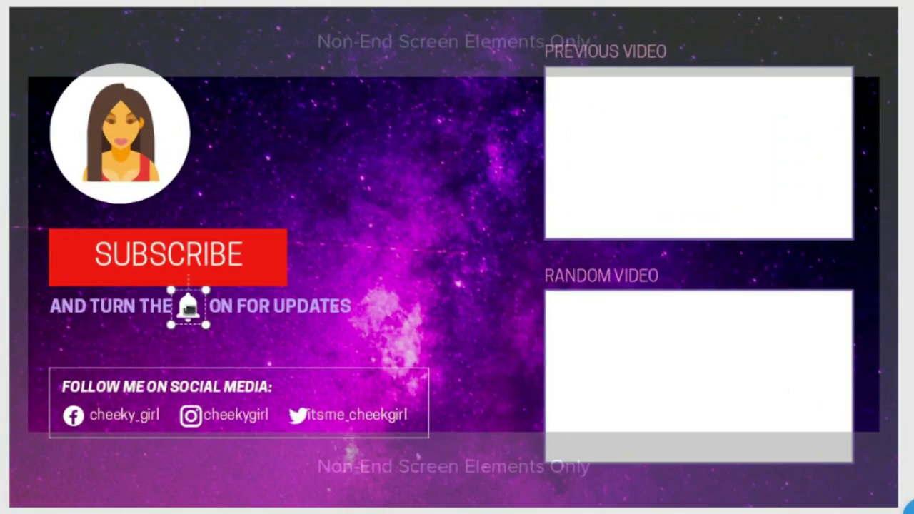
Step: Delete the SUBSCRIBE banner with its bell notification line and the whole framed social media block
drag(252, 260, 249, 261)
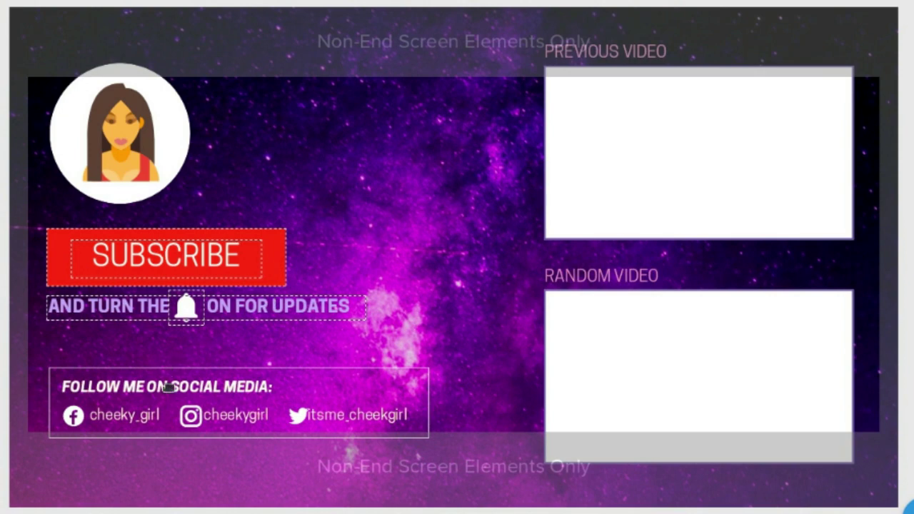
key(Delete)
click(74, 415)
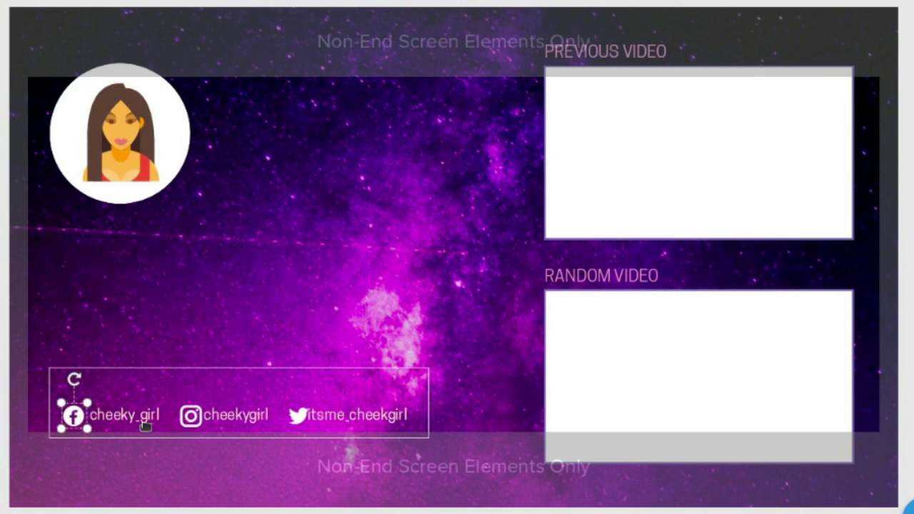
key(Escape)
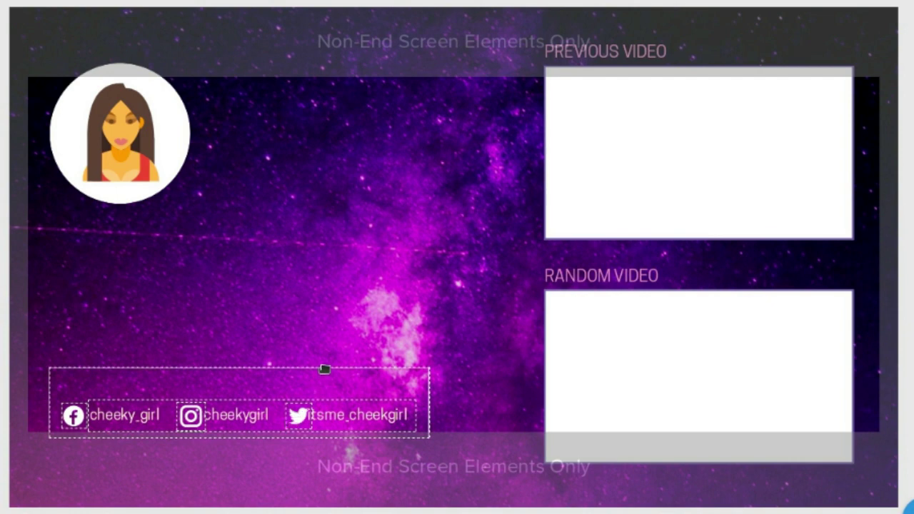
click(322, 368)
key(Delete)
Step: Delete the PREVIOUS VIDEO and RANDOM VIDEO labels and the woman illustration, keeping its white circle
click(623, 274)
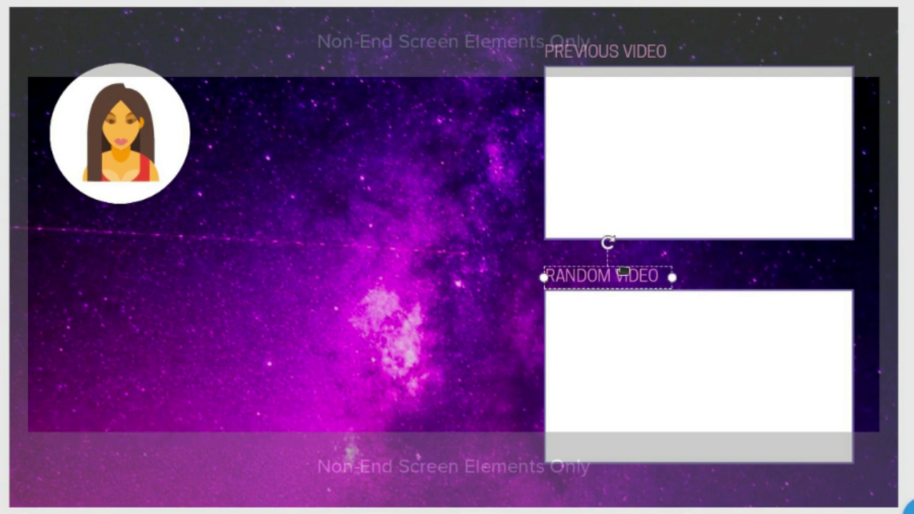
shift+click(584, 51)
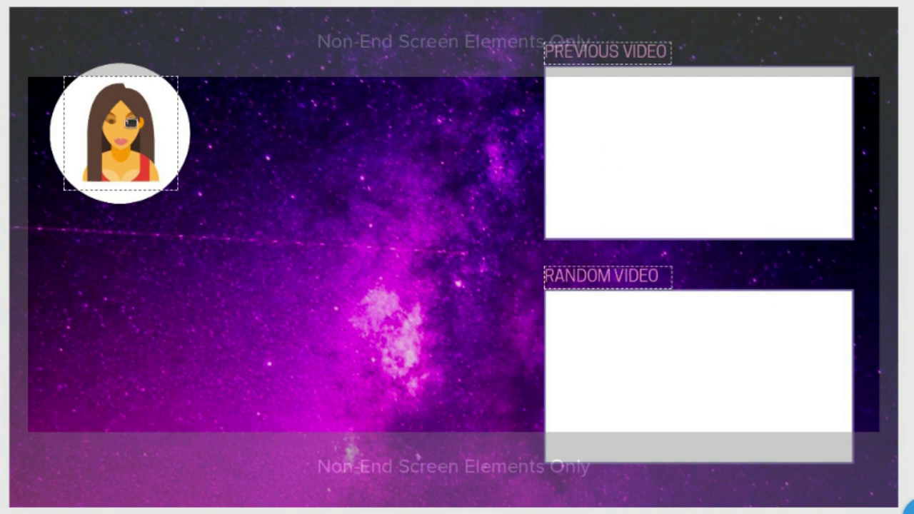
shift+click(130, 122)
key(Delete)
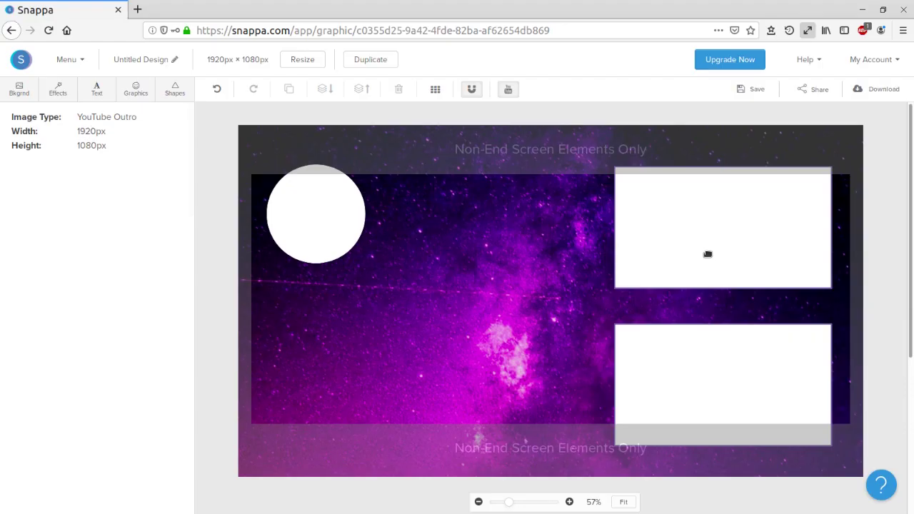
Step: Move both white video boxes to the left side of the canvas and the white circle to the lower right of the safe zone
click(708, 254)
shift+click(719, 349)
drag(722, 351, 389, 326)
click(269, 210)
drag(269, 209, 747, 367)
Step: Stack the two white video boxes with a narrow gap between them so that both fit inside the safe zone
drag(419, 330, 426, 320)
drag(412, 232, 414, 260)
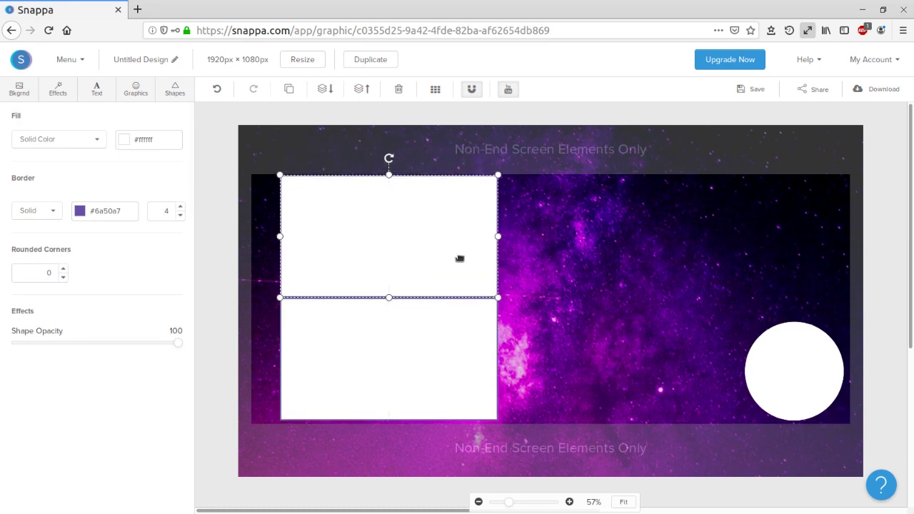
drag(450, 342, 447, 336)
click(204, 95)
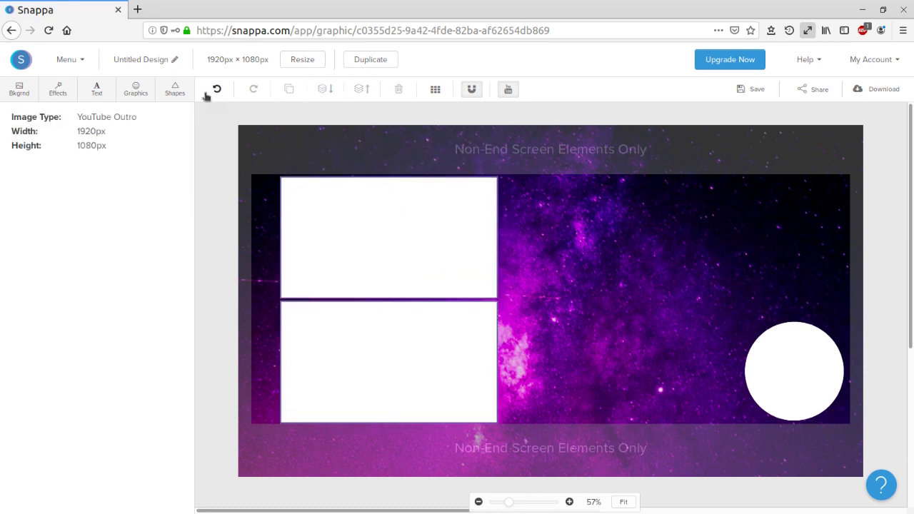
Step: Add a solid rectangle and enlarge it over the two white video boxes, extending it past the canvas's lower edge
click(175, 89)
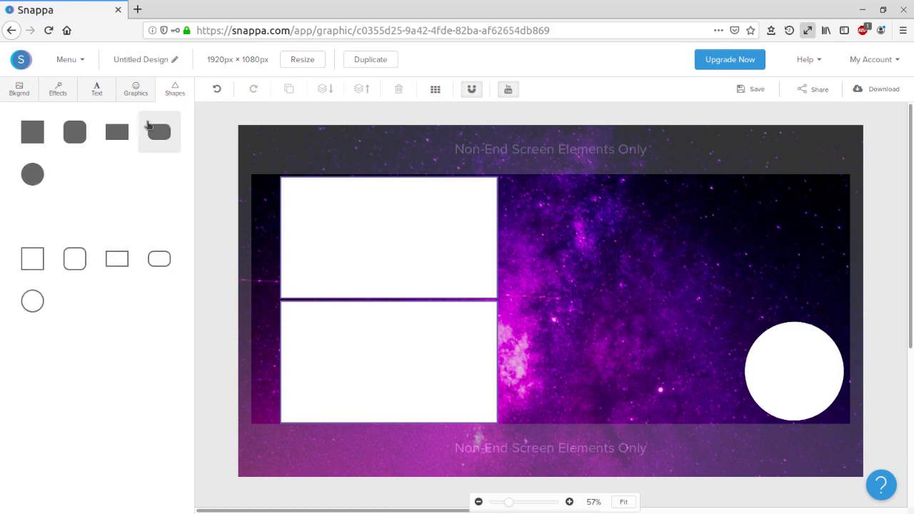
click(127, 133)
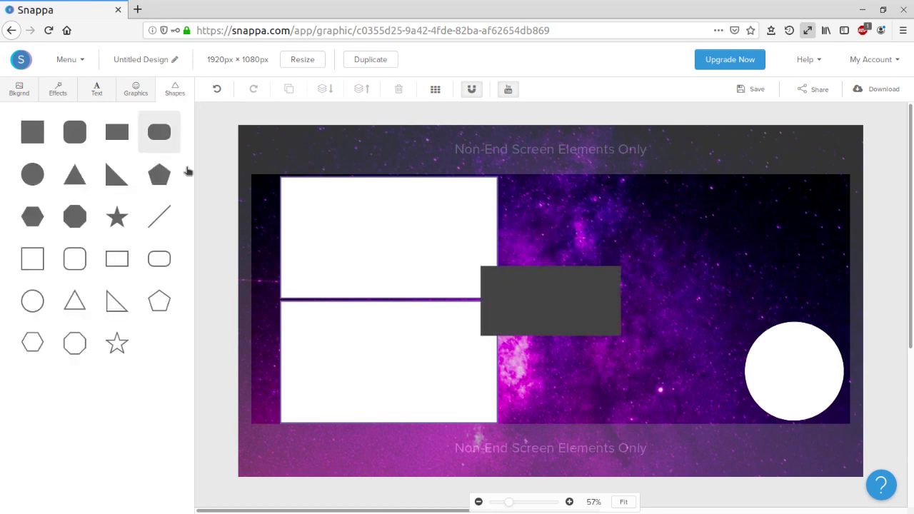
drag(559, 302, 439, 229)
drag(503, 229, 550, 229)
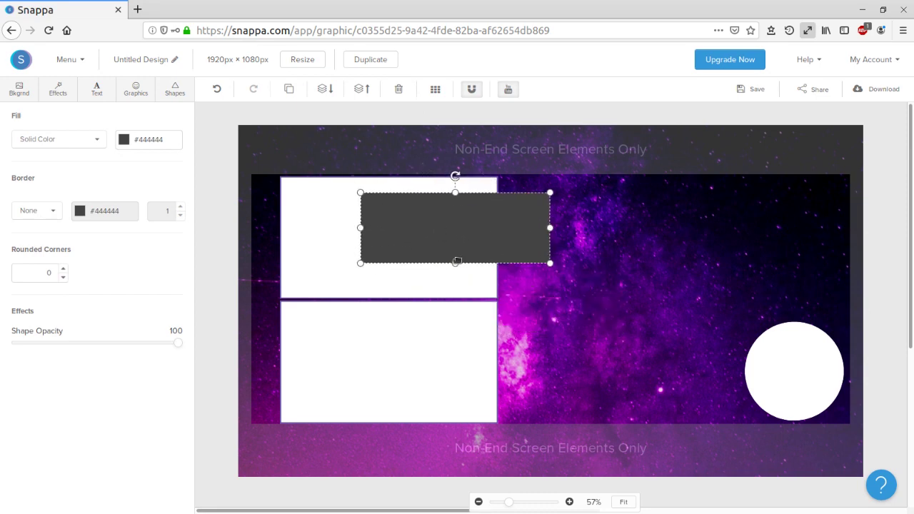
drag(366, 230, 272, 228)
drag(411, 262, 471, 418)
Step: Tilt the dark rectangle slightly counterclockwise and extend it to cover the full left part of the canvas with a slanted right edge
scroll(544, 404, up, 3)
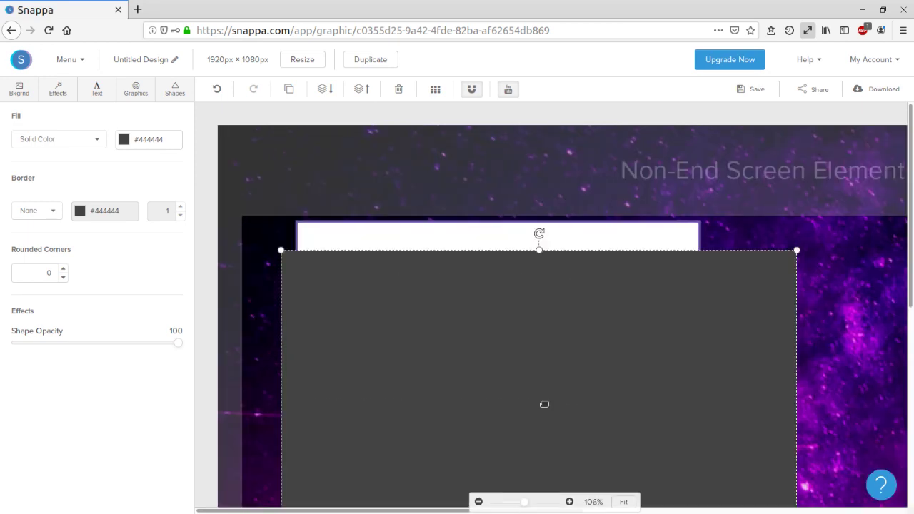
click(623, 501)
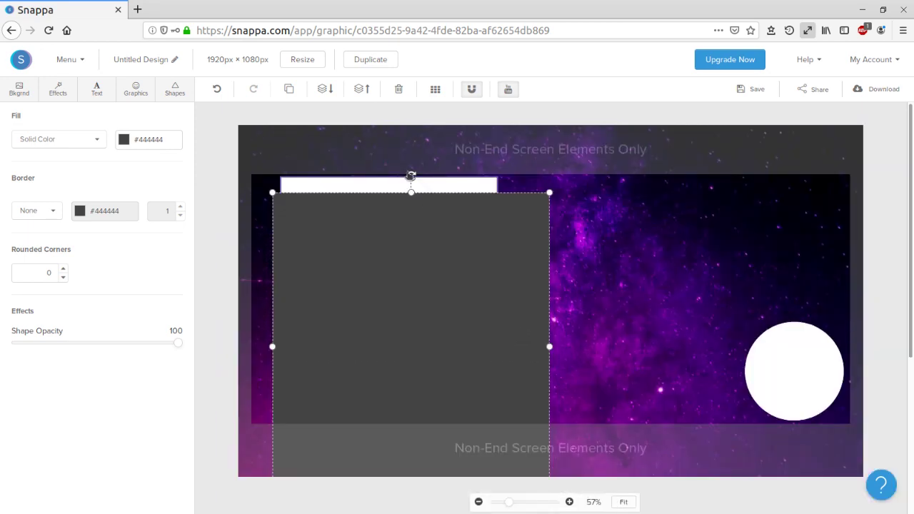
drag(411, 175, 398, 173)
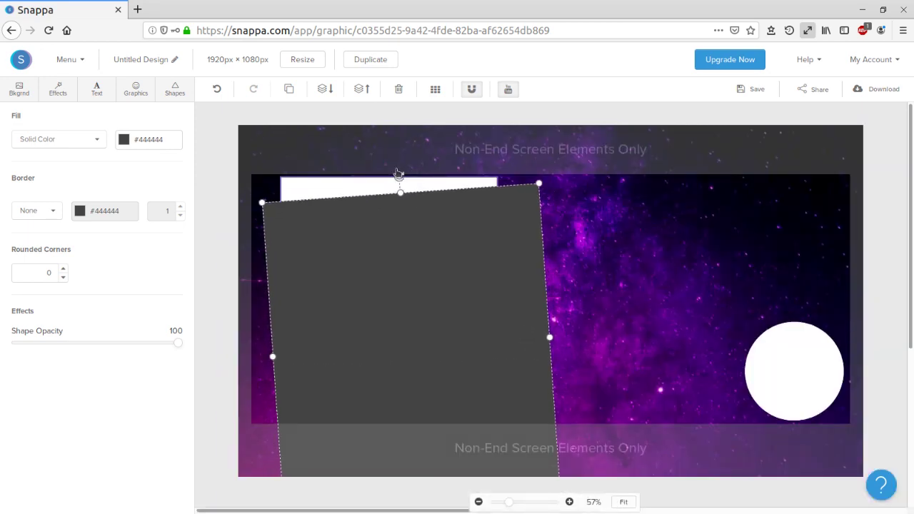
drag(432, 308, 408, 230)
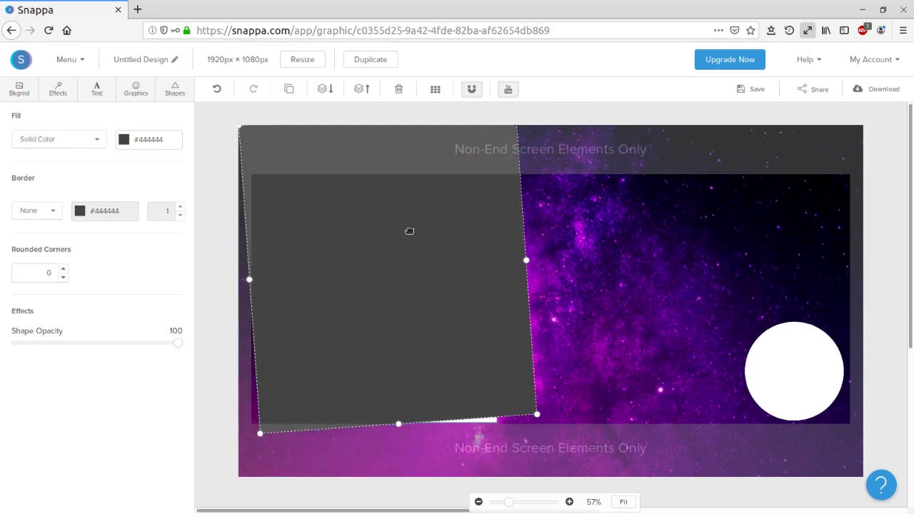
drag(399, 424, 404, 506)
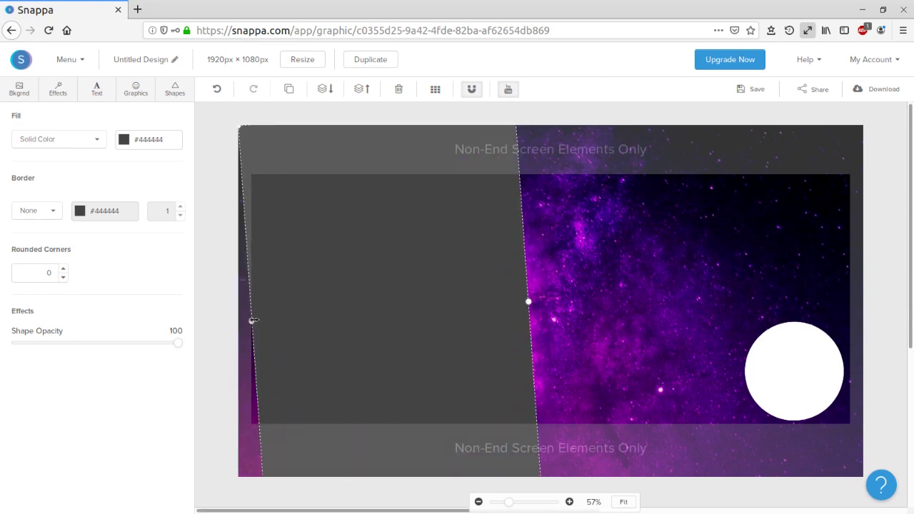
drag(251, 320, 194, 320)
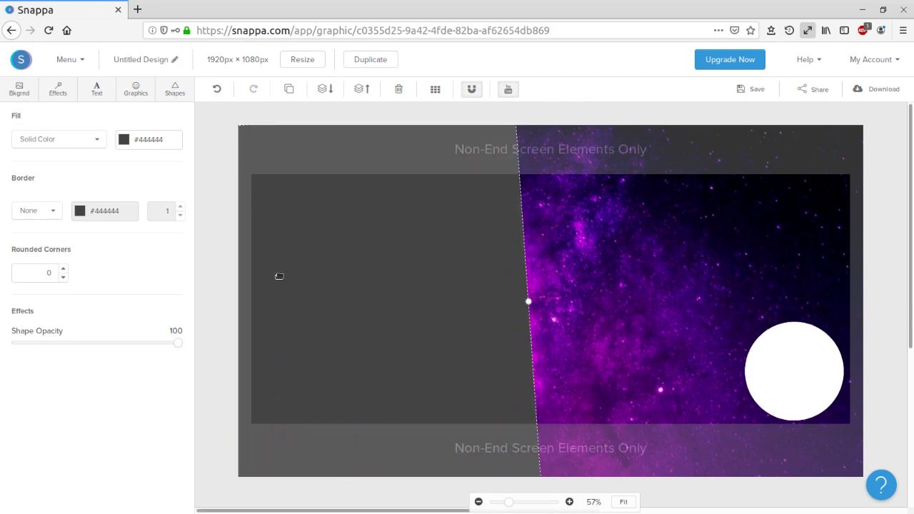
Step: Fill the tilted panel with blue #4a89dc and move it behind both white video boxes
click(124, 140)
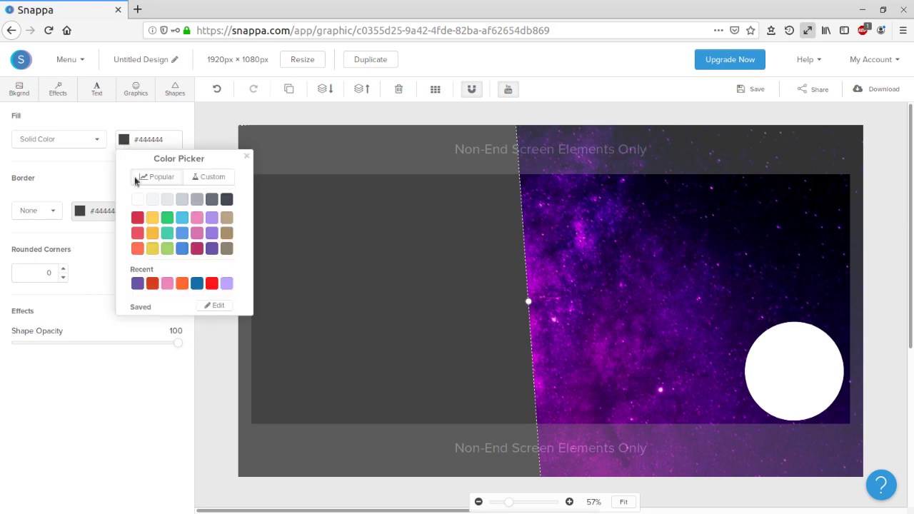
click(182, 248)
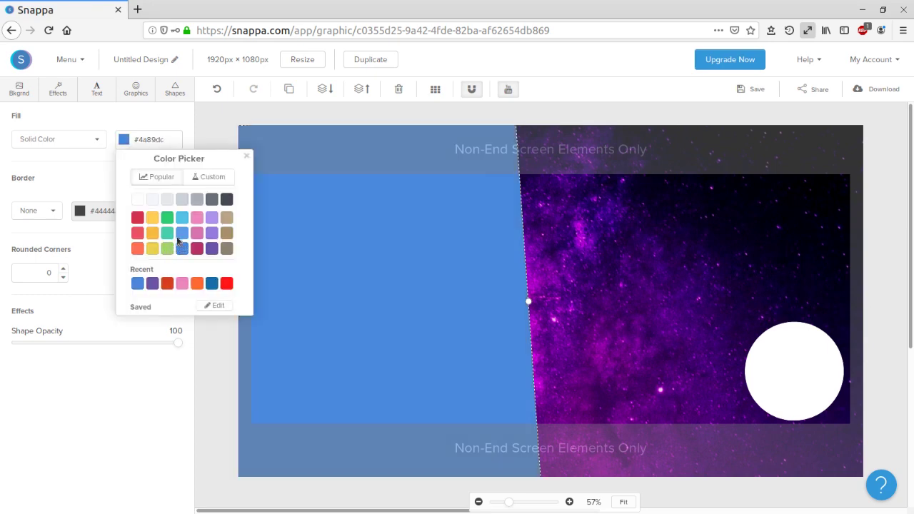
click(326, 90)
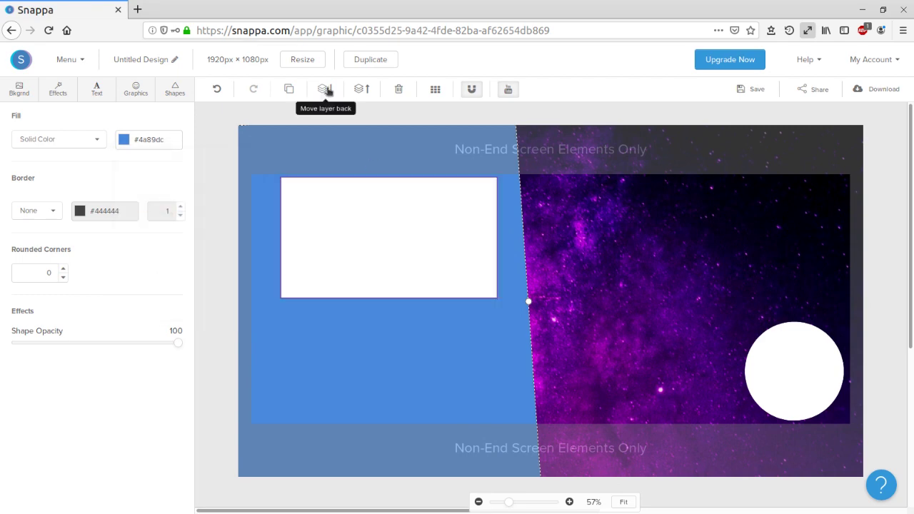
click(325, 90)
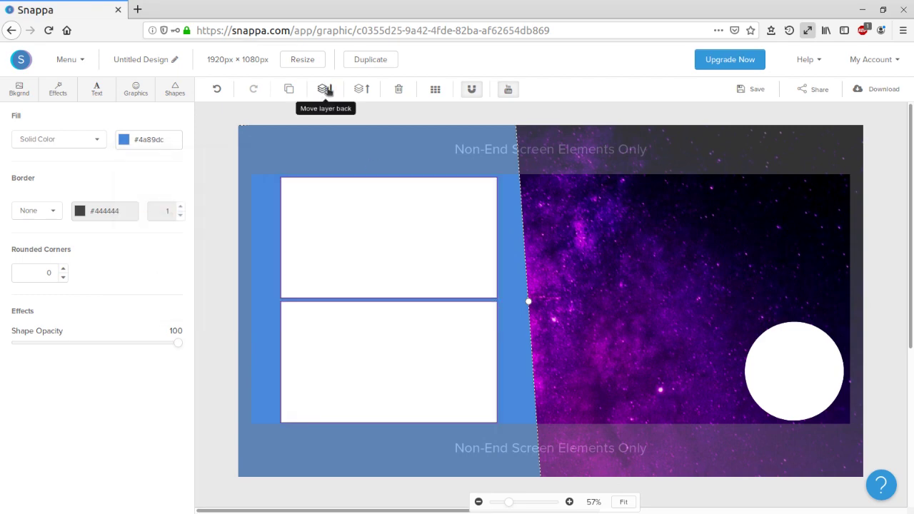
Step: Widen the blue panel slightly to the right and nudge the two white video boxes together slightly to the left
drag(530, 302, 540, 300)
click(457, 285)
shift+click(431, 355)
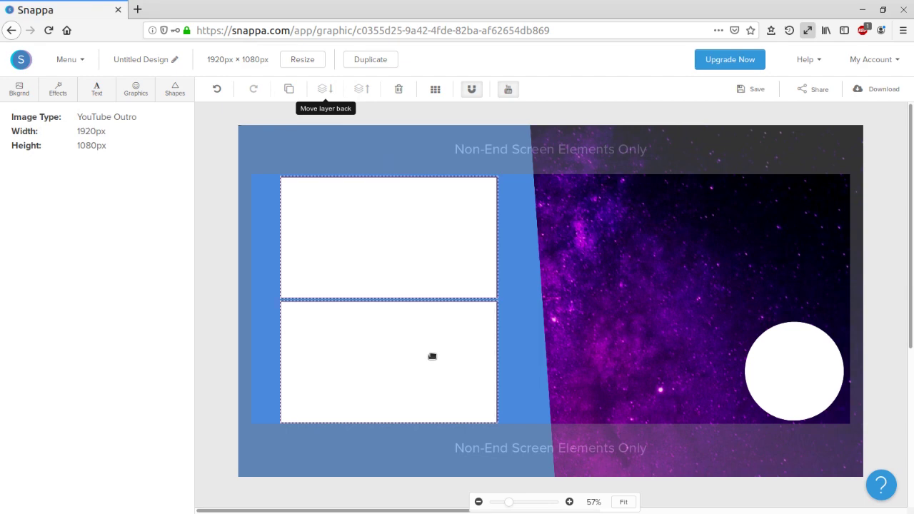
drag(431, 355, 430, 356)
Step: Add a solid rectangle, tilt it slightly counterclockwise and enlarge it over the canvas's lower right area, beyond the right and lower edges
click(179, 89)
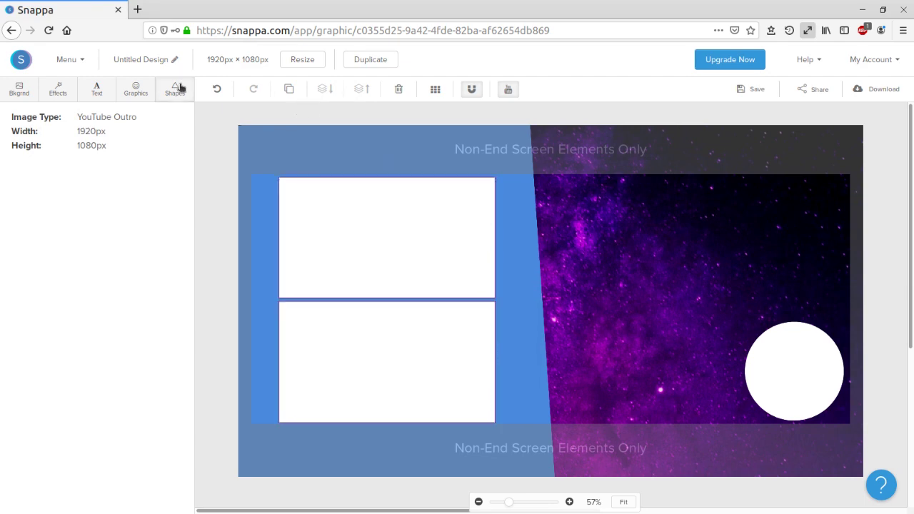
click(127, 131)
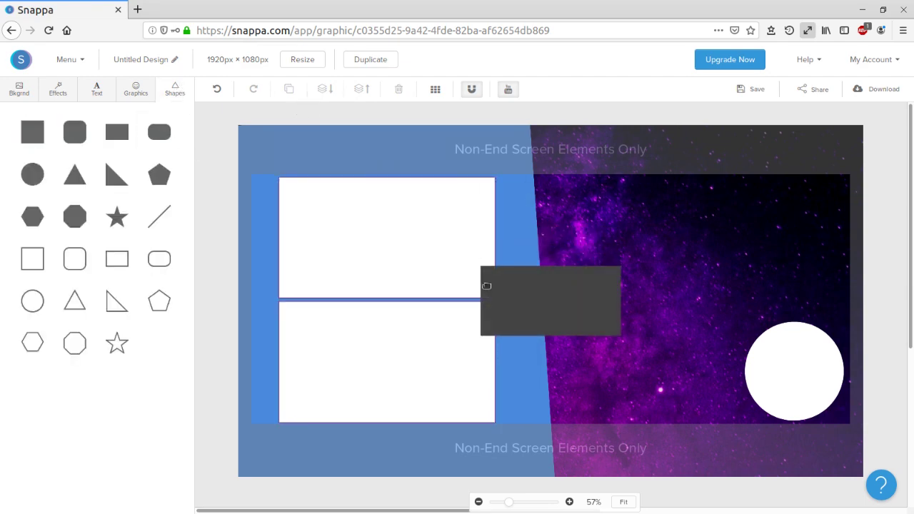
drag(570, 311, 641, 448)
drag(622, 385, 618, 382)
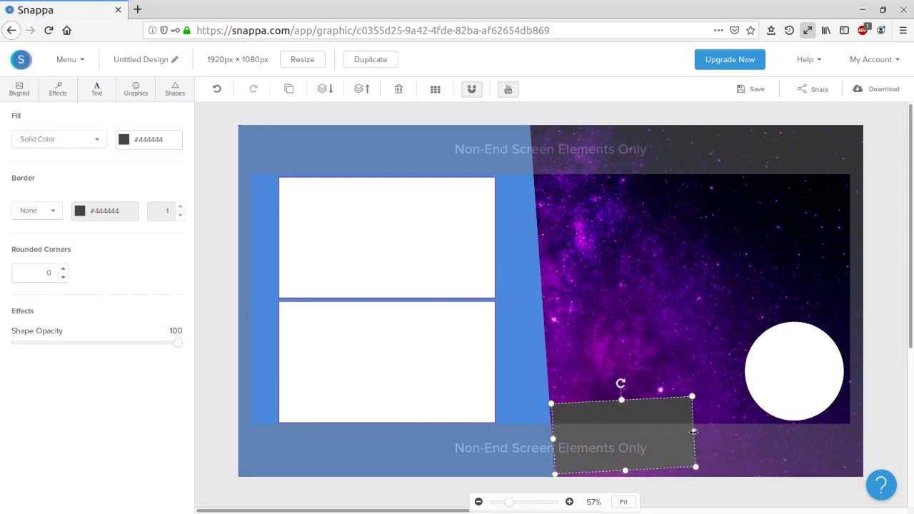
drag(692, 434, 893, 465)
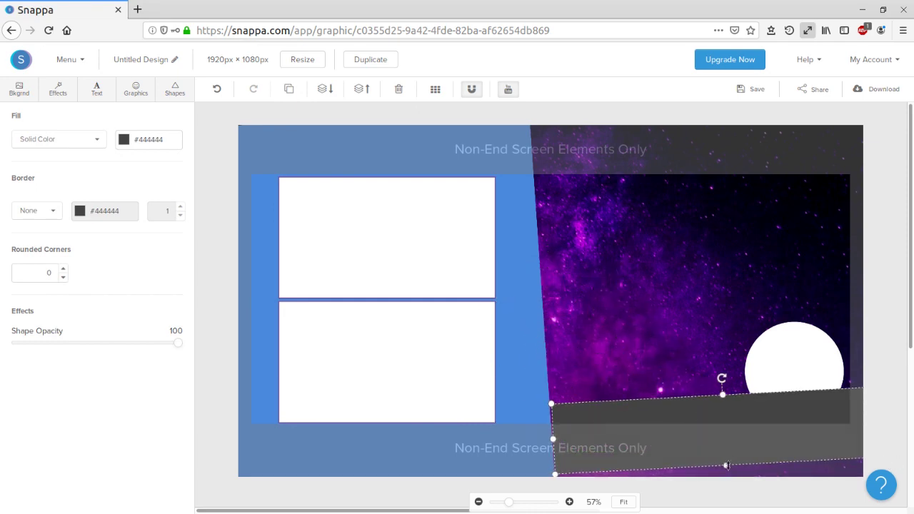
drag(733, 502, 732, 500)
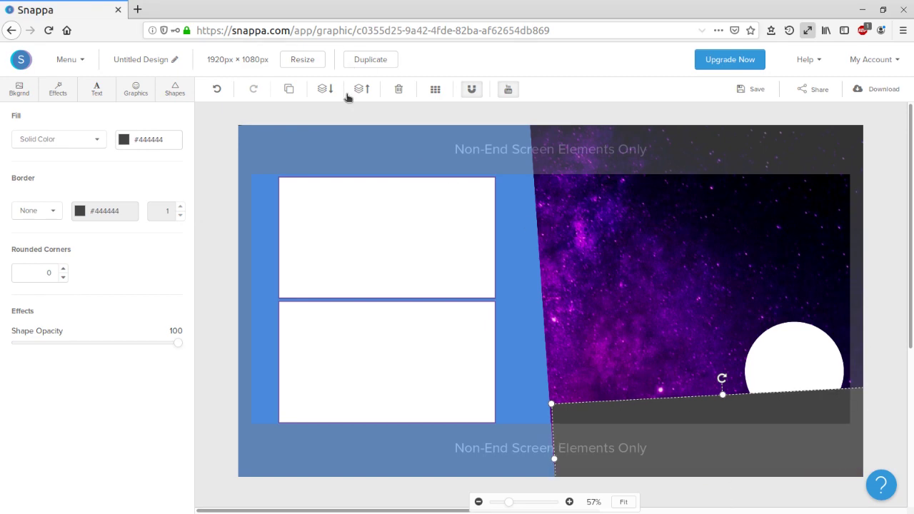
Step: Move the tilted lower panel behind the white circle and fill it with red #ff1414
click(322, 88)
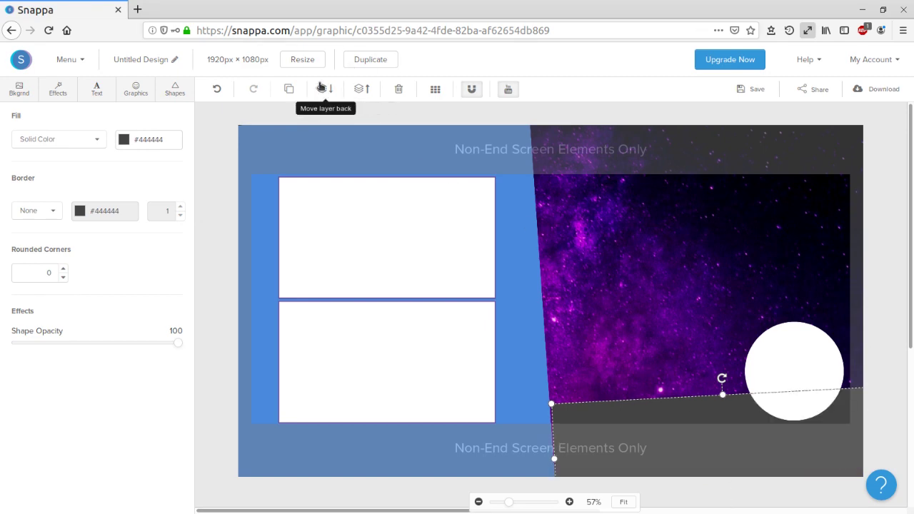
click(124, 140)
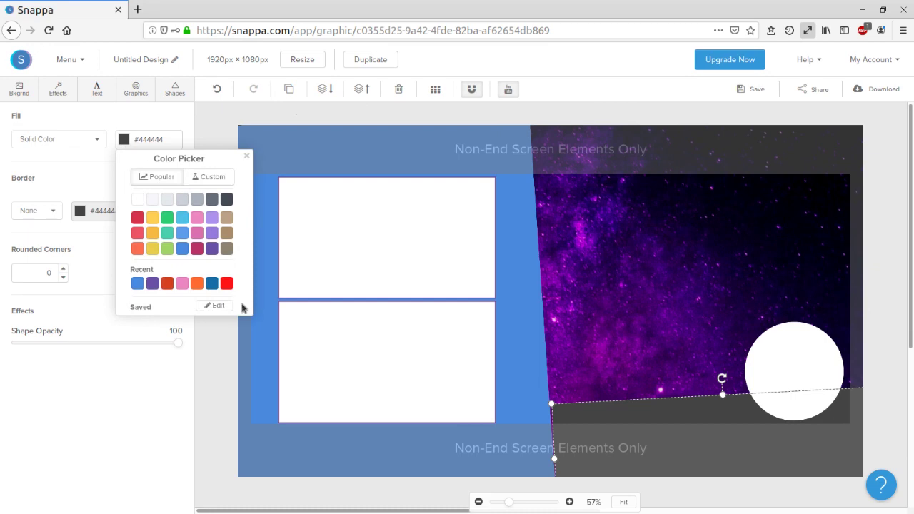
click(227, 285)
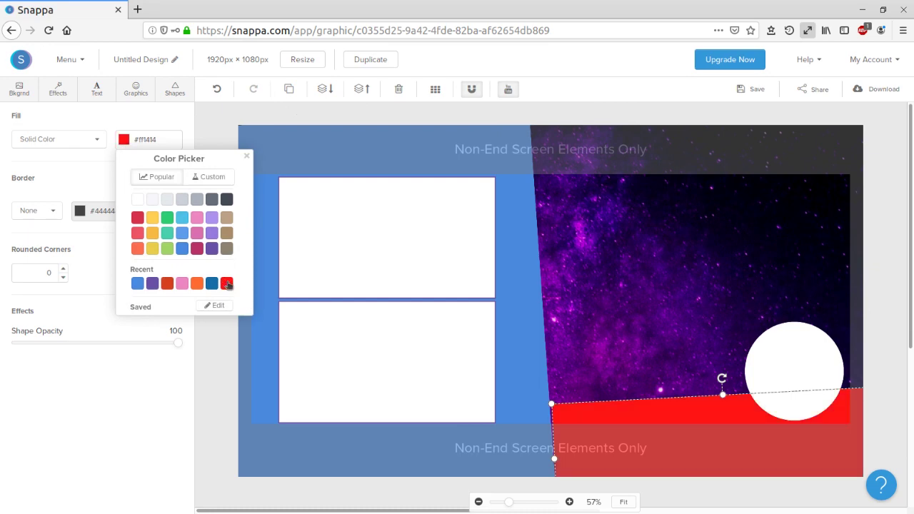
Step: Give the red panel a solid #444444 border with a width of 4
click(52, 211)
click(49, 249)
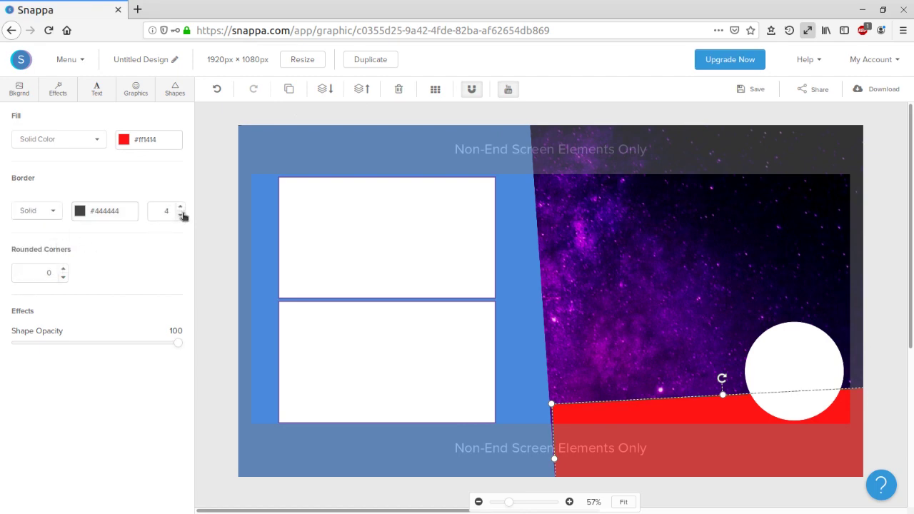
click(662, 316)
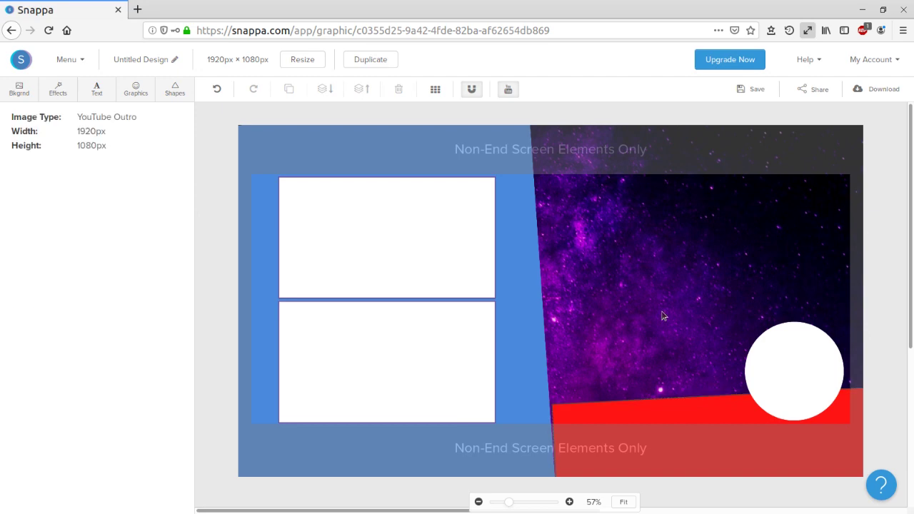
Step: Remove the galaxy background image and set the background color to light blue #4fc1e9
click(20, 89)
click(45, 120)
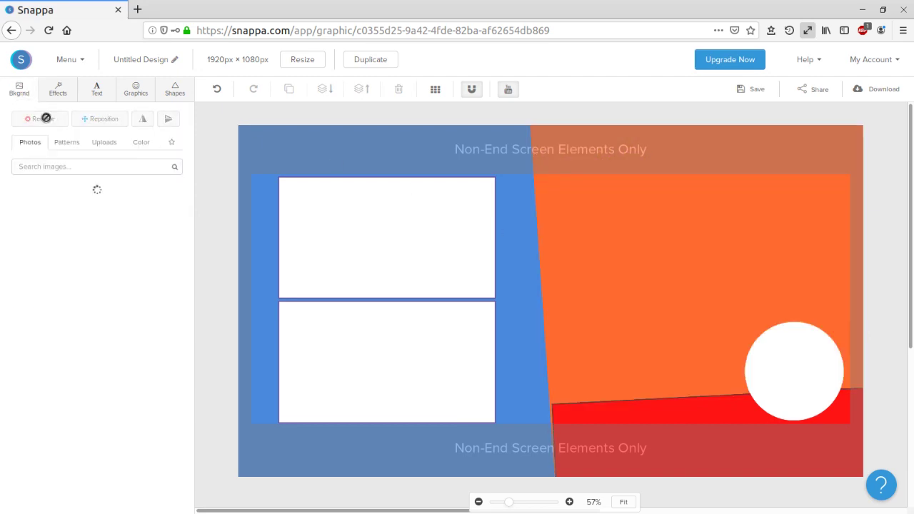
click(142, 142)
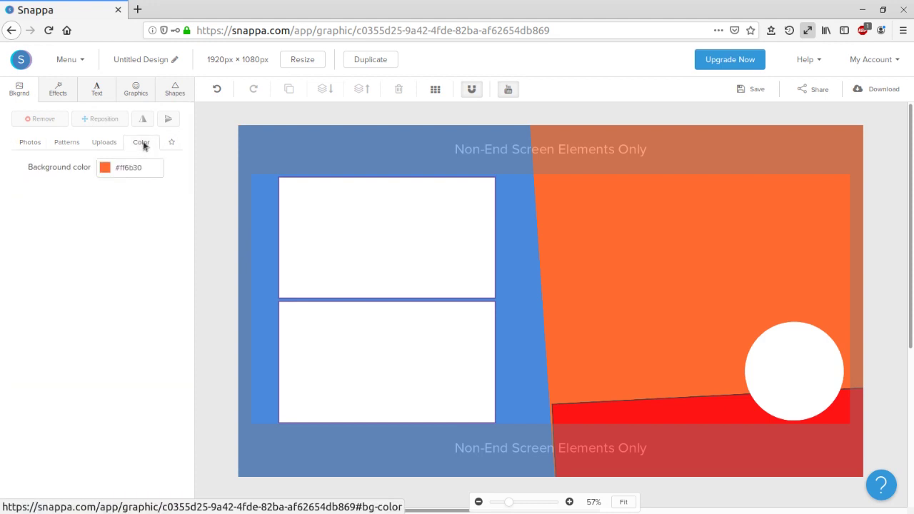
click(105, 168)
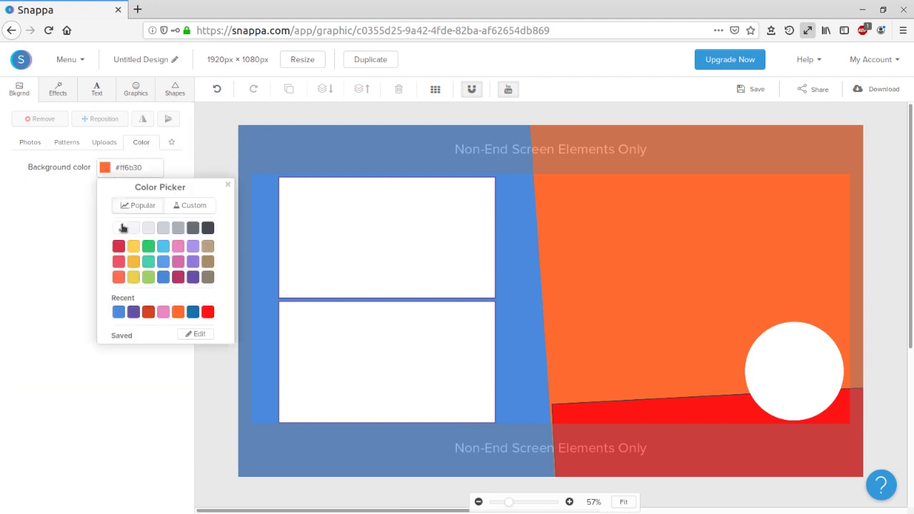
click(122, 227)
click(163, 248)
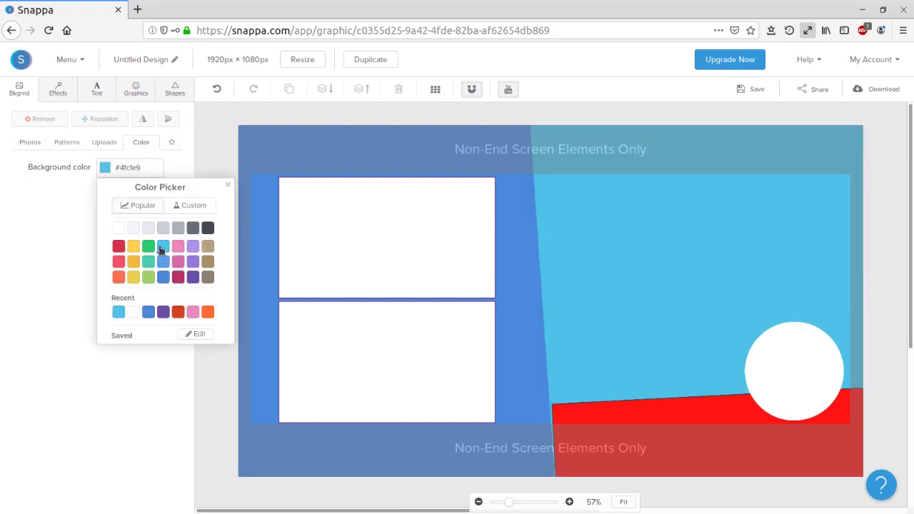
click(265, 251)
Step: Change the border color of both white video boxes to black #000000
click(377, 190)
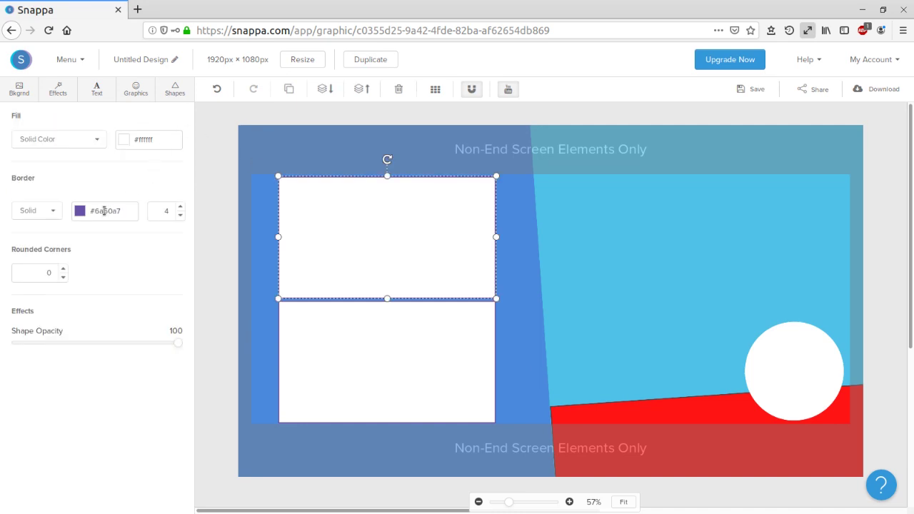
click(81, 211)
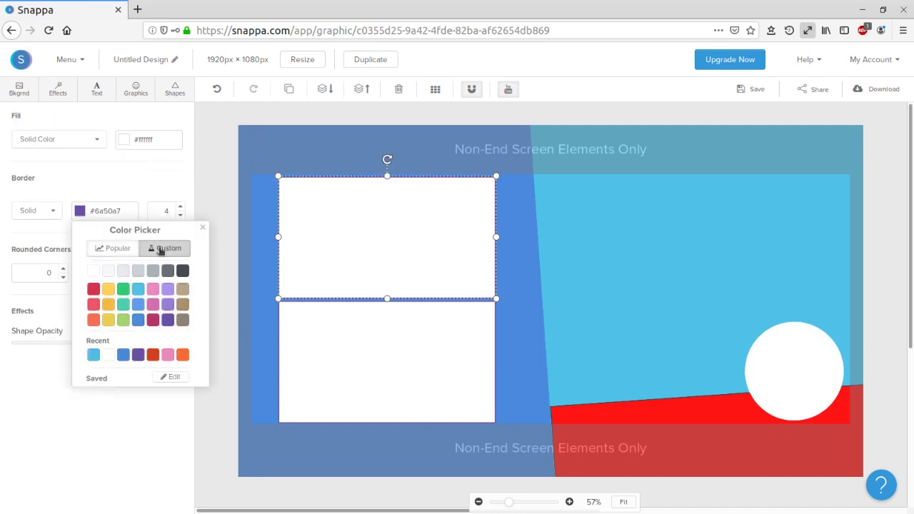
click(163, 248)
drag(133, 296, 95, 359)
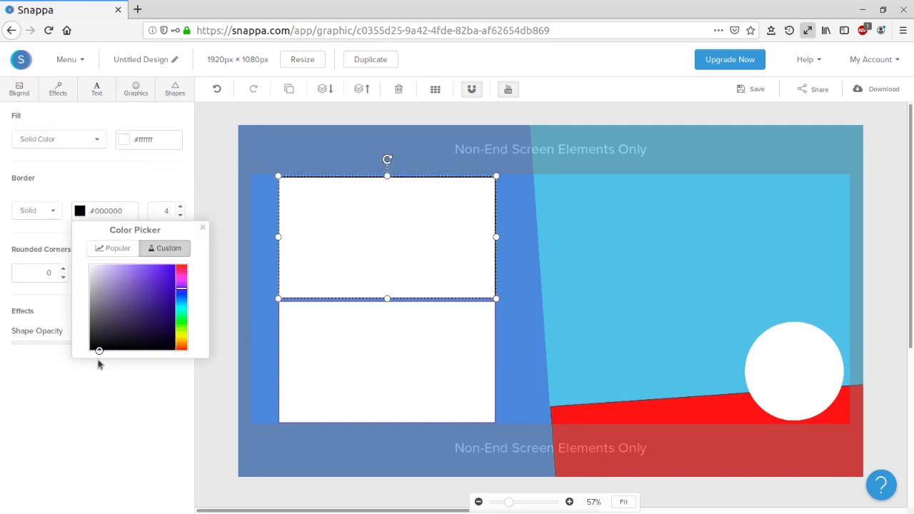
click(316, 354)
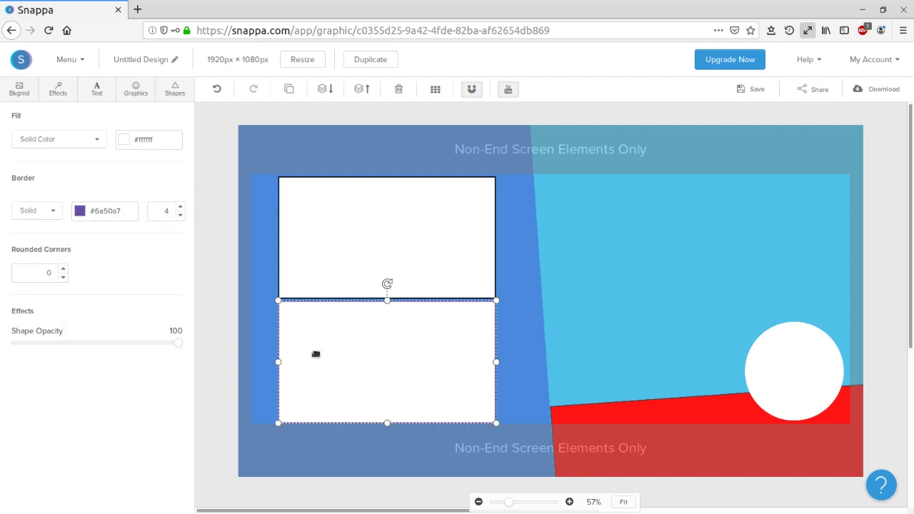
click(80, 211)
drag(98, 344, 96, 350)
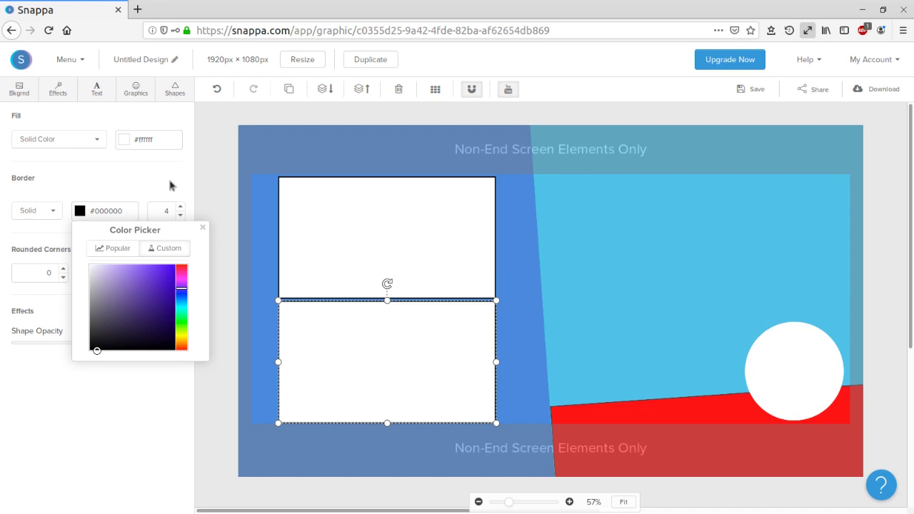
Step: Give the white circle a dashed red #ff0000 border with a width of 6
click(791, 385)
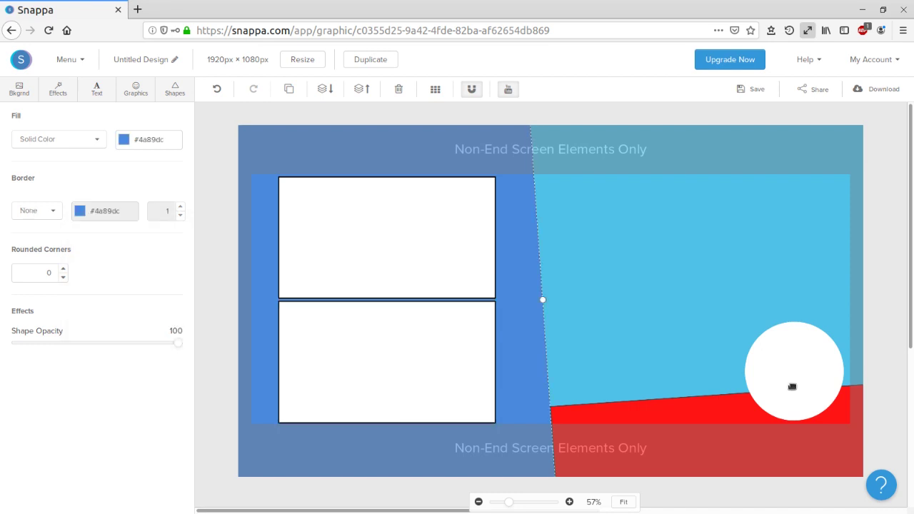
click(51, 214)
click(43, 262)
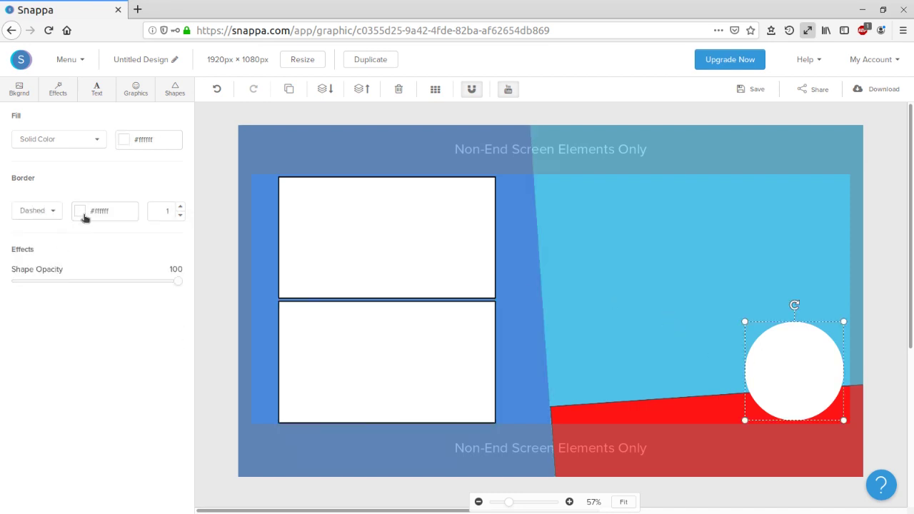
click(81, 212)
drag(137, 272, 178, 263)
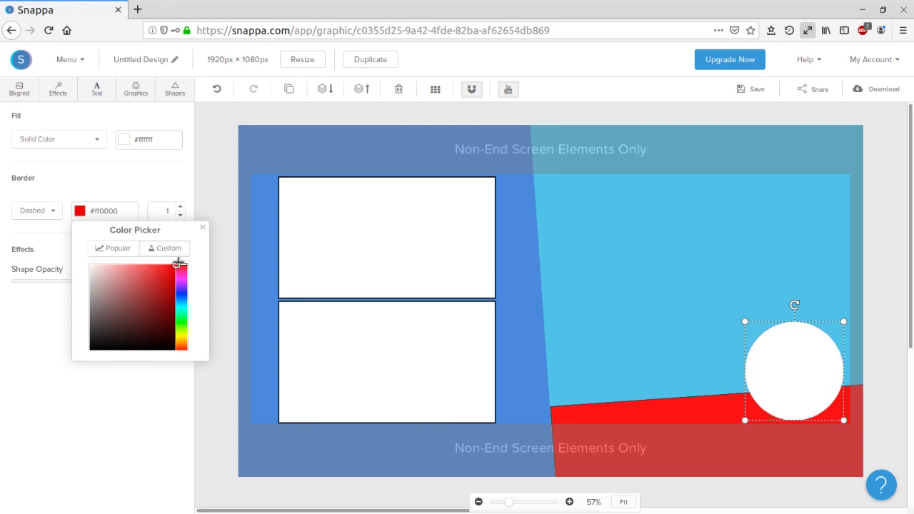
click(162, 179)
click(179, 206)
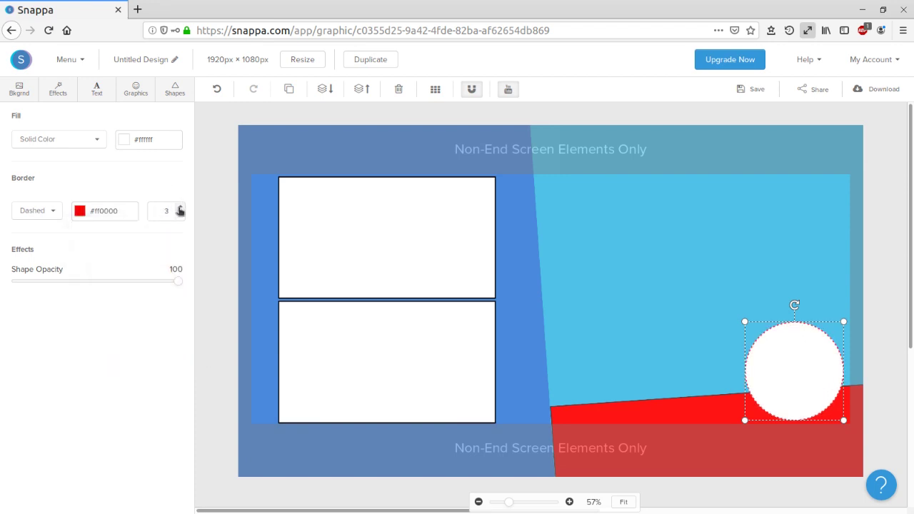
click(179, 207)
click(179, 206)
click(180, 207)
click(179, 207)
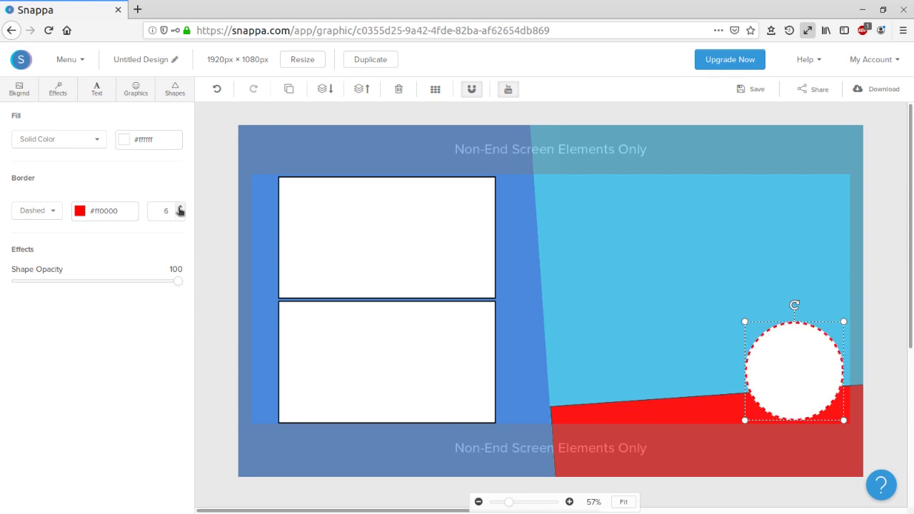
Step: Give the slanted blue panel a solid near-black #0b0c0d border with a width of 3
click(531, 357)
click(531, 356)
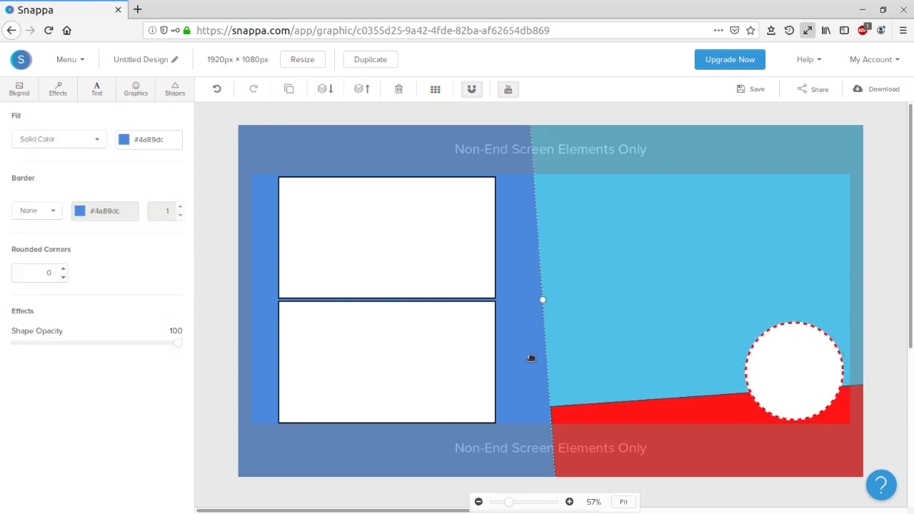
click(57, 210)
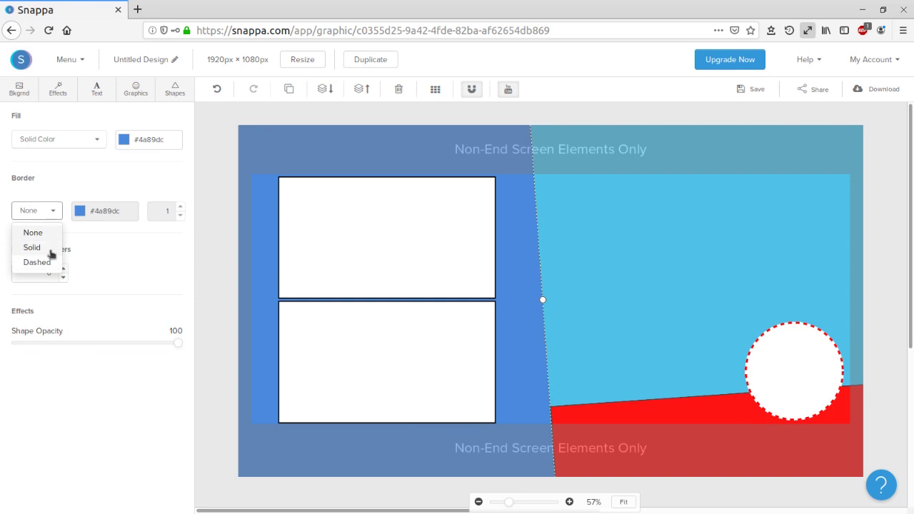
click(25, 248)
click(79, 211)
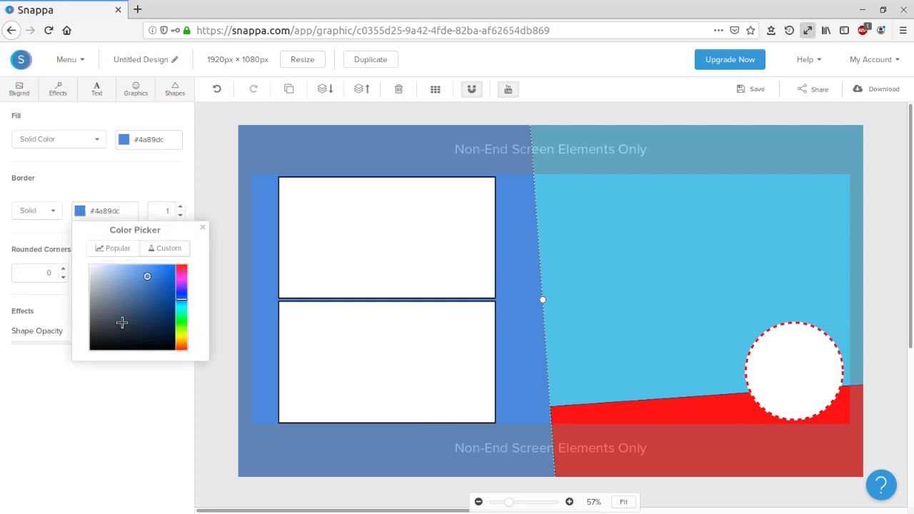
click(102, 346)
click(179, 185)
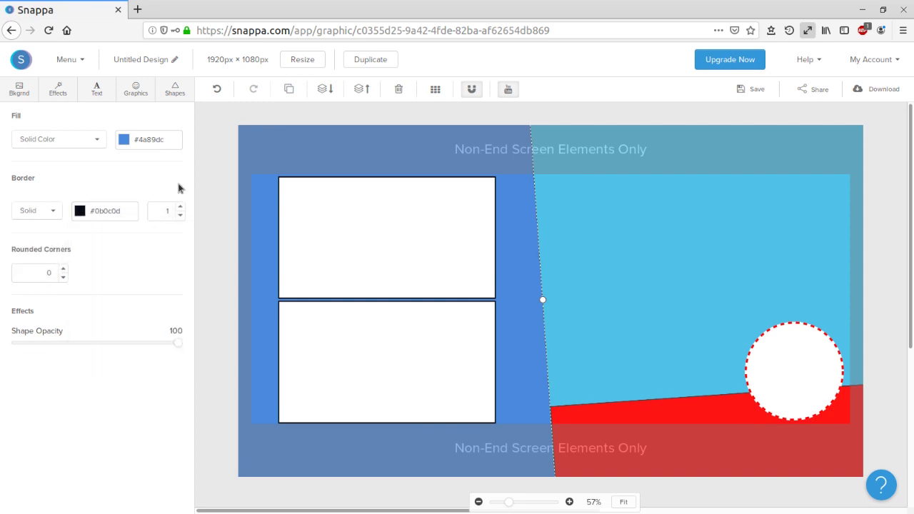
click(181, 206)
click(180, 206)
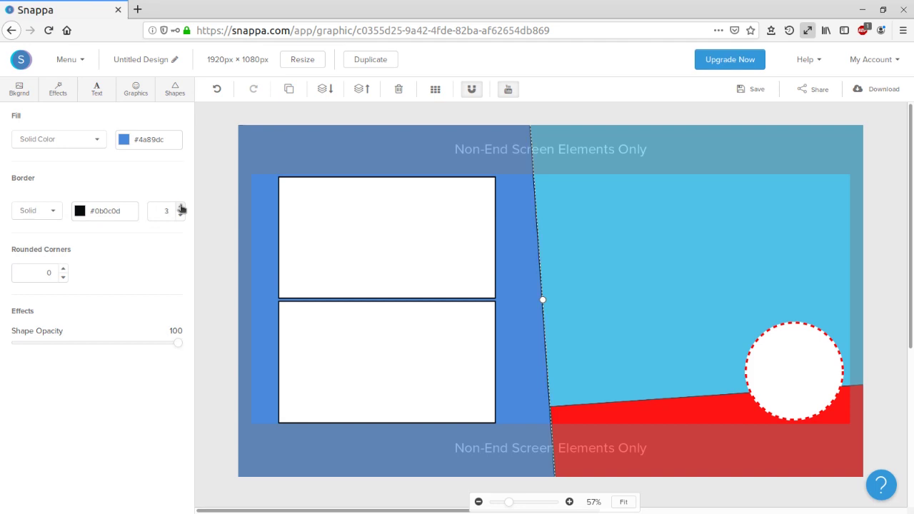
click(626, 316)
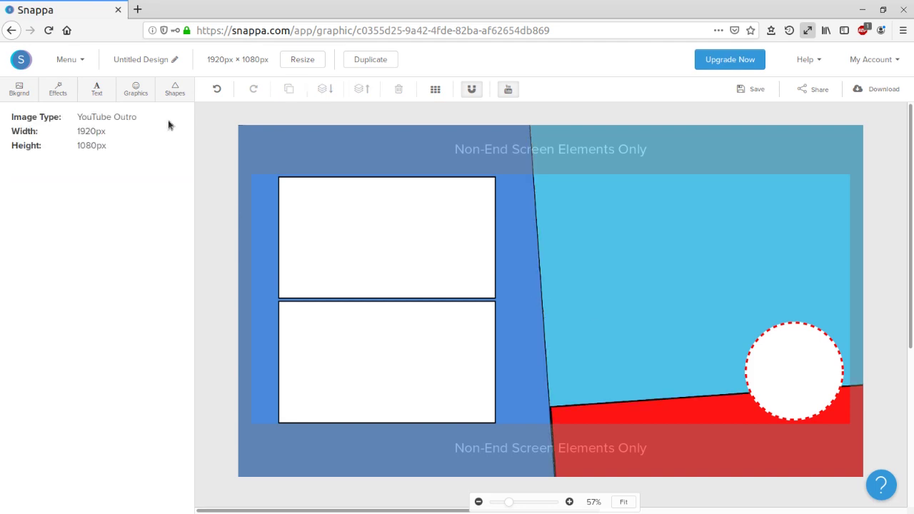
Step: Add a heading text to the canvas, color it #fafafa and set its font to Anton
click(98, 90)
click(97, 134)
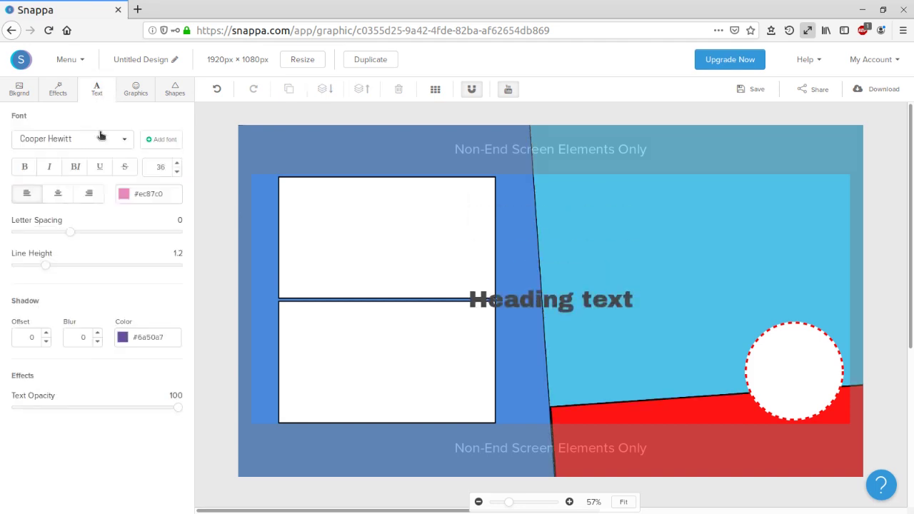
click(127, 202)
click(129, 249)
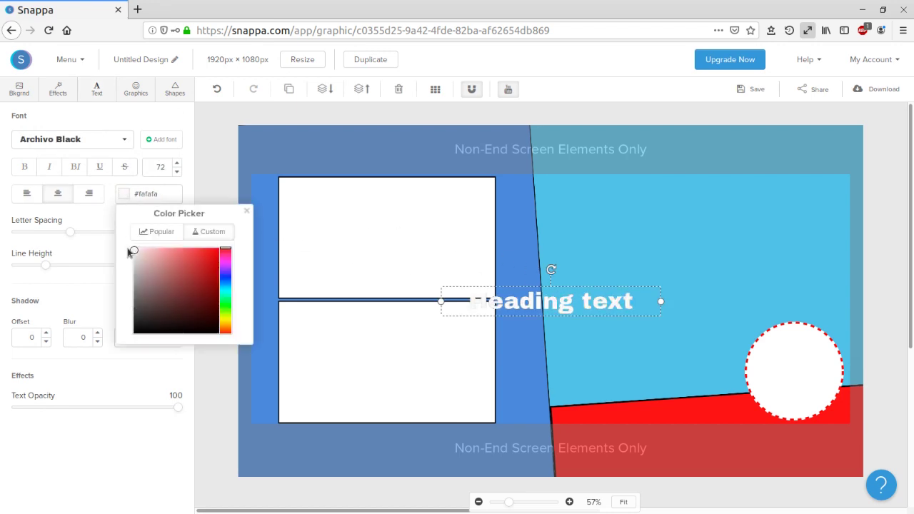
click(123, 141)
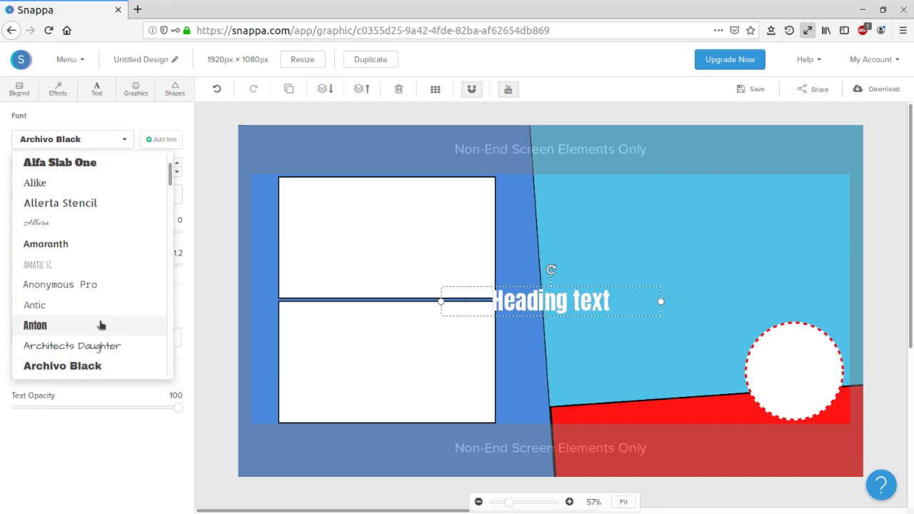
click(102, 321)
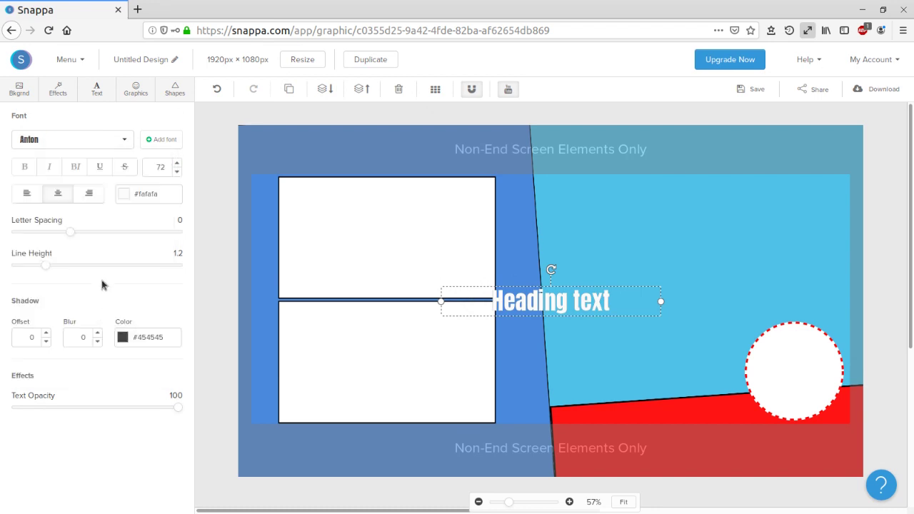
Step: Set the heading text's shadow offset to 5
click(47, 334)
click(47, 333)
click(47, 334)
click(47, 333)
click(47, 333)
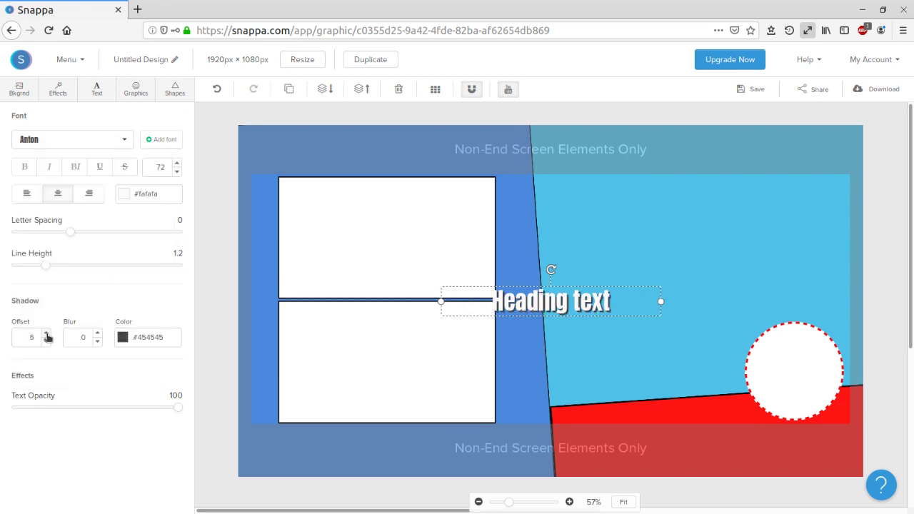
Step: Set the heading text's shadow offset to 6, blur to 1 and shadow color to near-black #030303
click(97, 334)
click(122, 338)
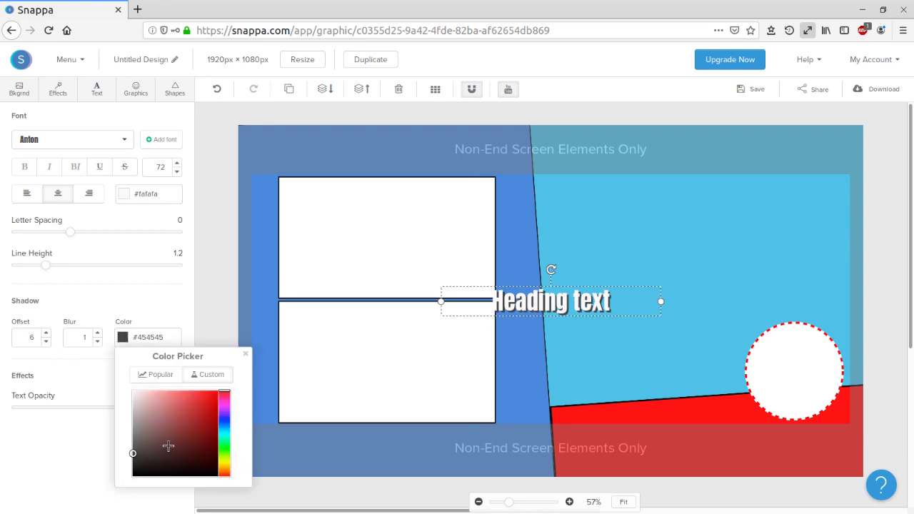
mouse_move(168, 446)
mouse_down()
mouse_move(159, 471)
mouse_move(140, 476)
mouse_up()
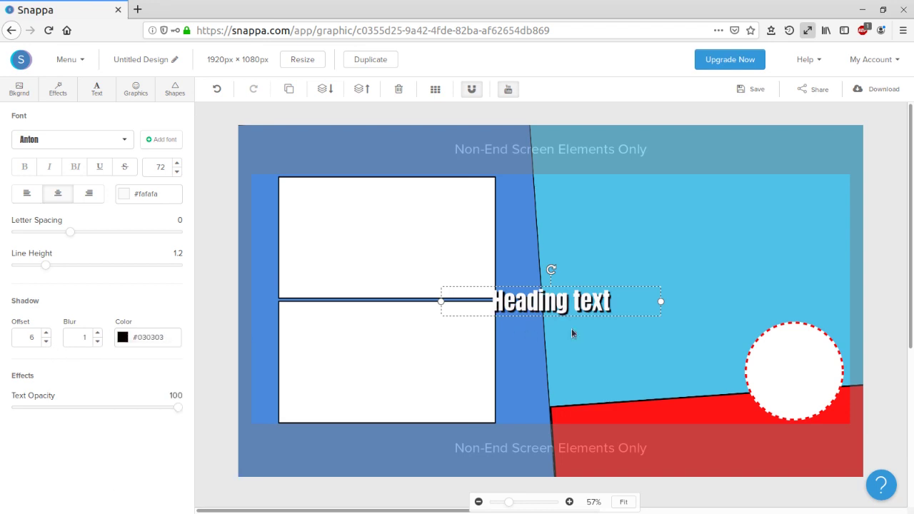
Step: Move the heading above the upper video box and replace its text with "SIMAK JUGA"
drag(573, 301, 391, 156)
double_click(391, 156)
key(ctrl+a)
key(BackSpace)
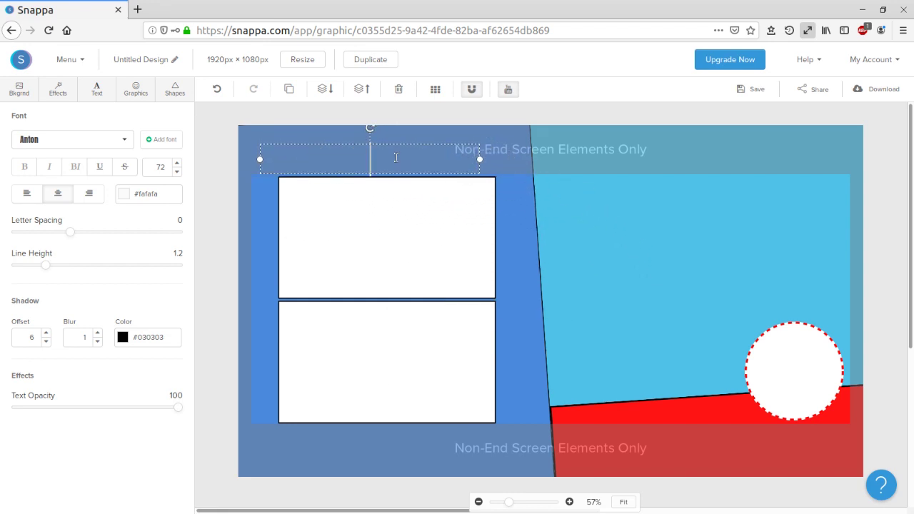
text(SIMAK J)
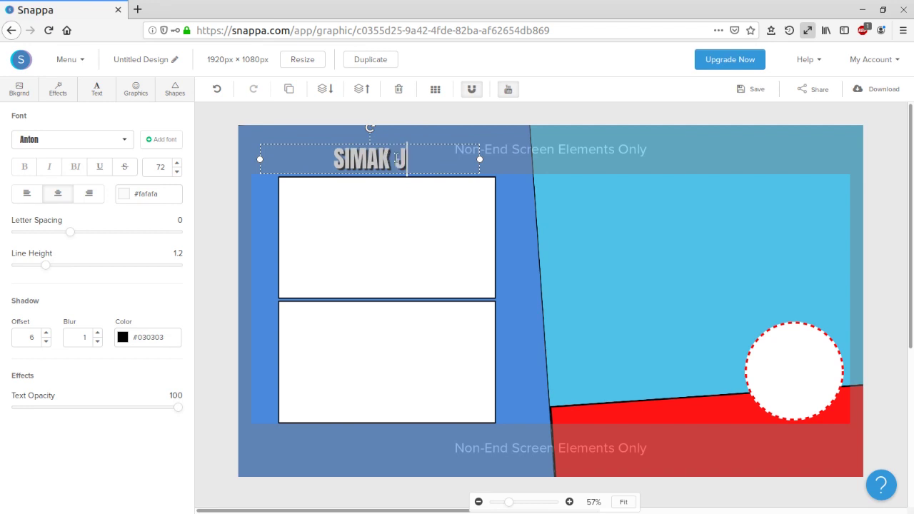
text(UGA)
click(540, 299)
Step: Duplicate the "SIMAK JUGA" heading onto the red panel, tilt it along the panel's slanted edge and change its text to "SUBCRIBE!"
click(412, 158)
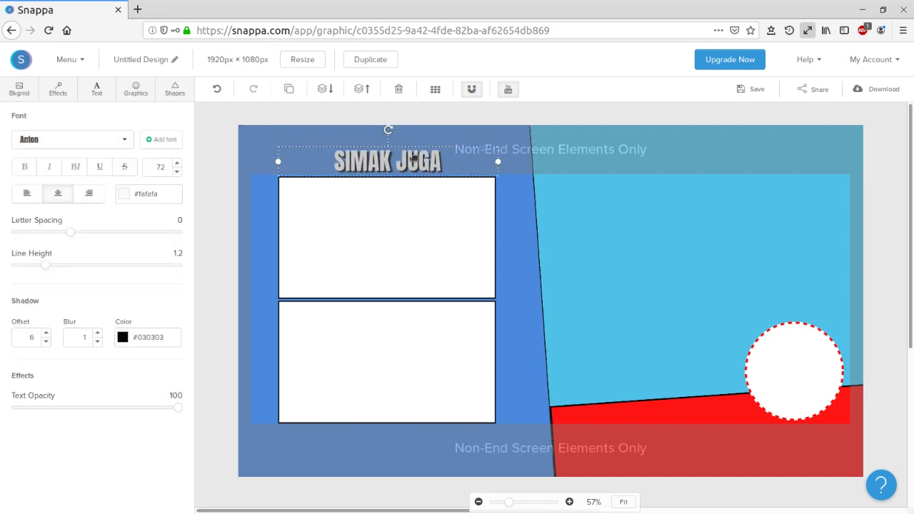
click(289, 89)
drag(535, 333, 655, 425)
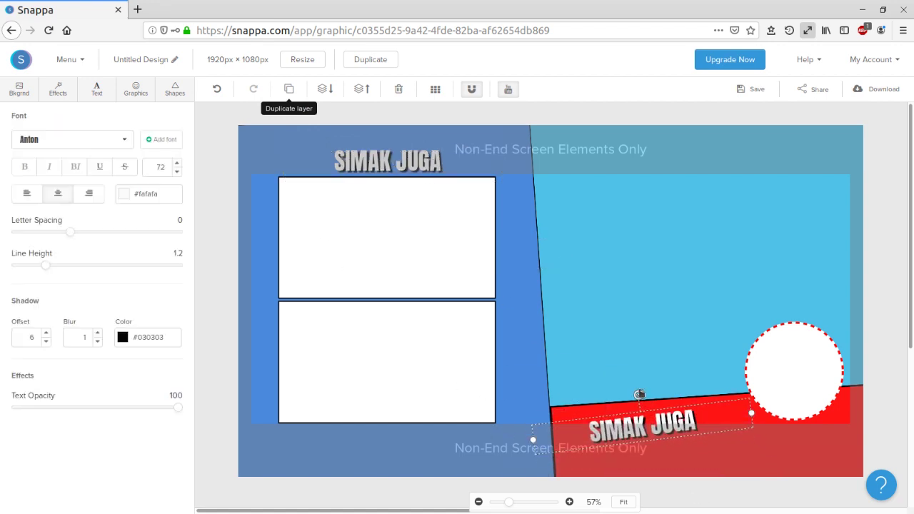
drag(640, 394, 639, 394)
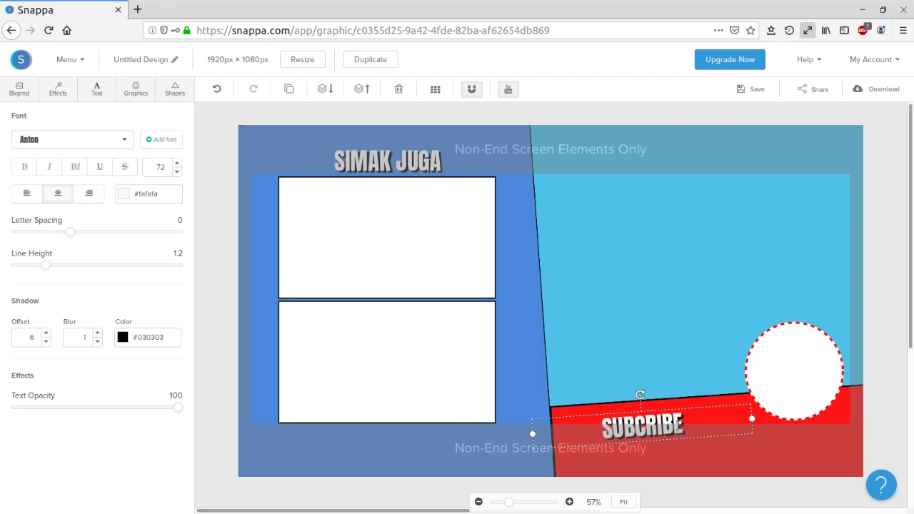
Step: Set the "SUBCRIBE!" text's font size to 148 and position it within the red panel beside the circle
click(177, 163)
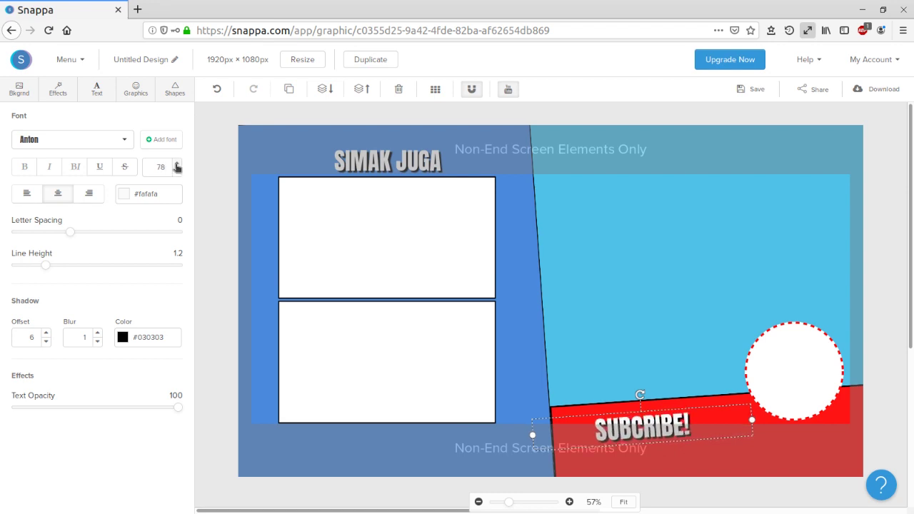
drag(177, 164, 179, 165)
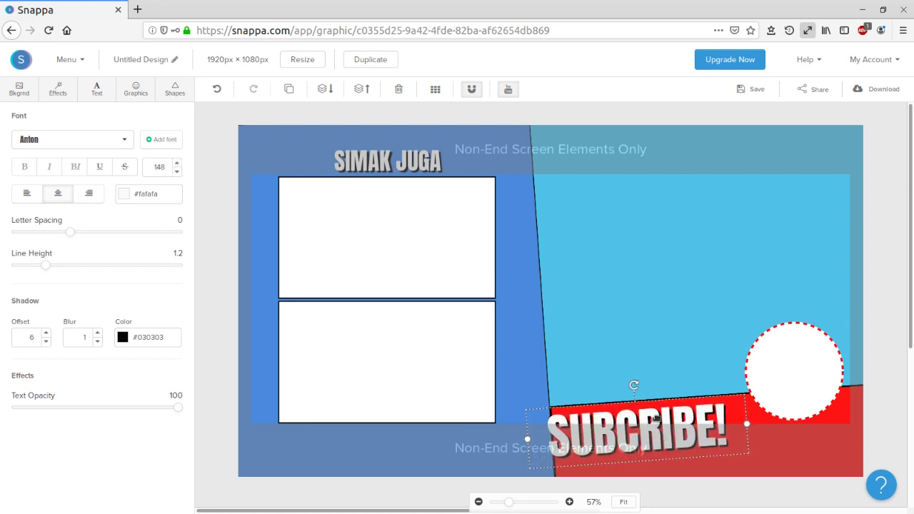
drag(655, 430, 668, 432)
Step: Duplicate the "SIMAK JUGA" heading, set the copy's font size to 58 and place it tilted beneath "SUBCRIBE!"
click(395, 159)
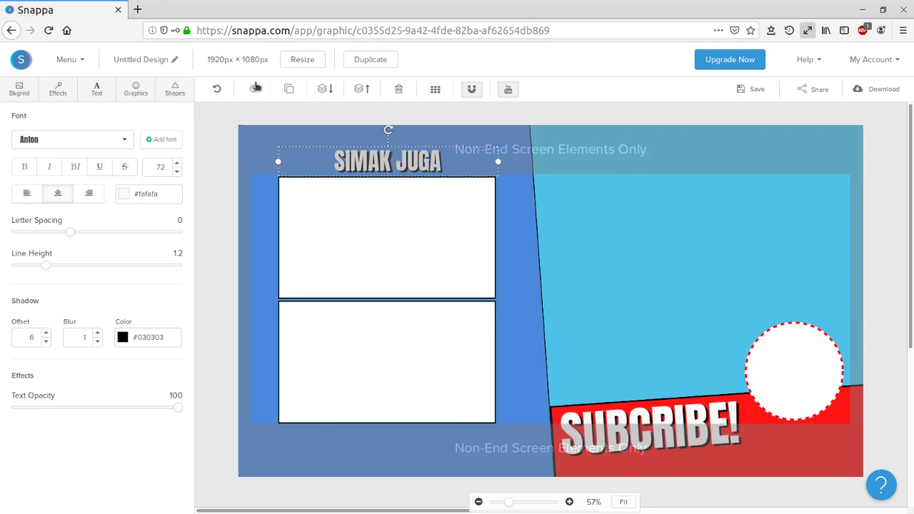
click(288, 88)
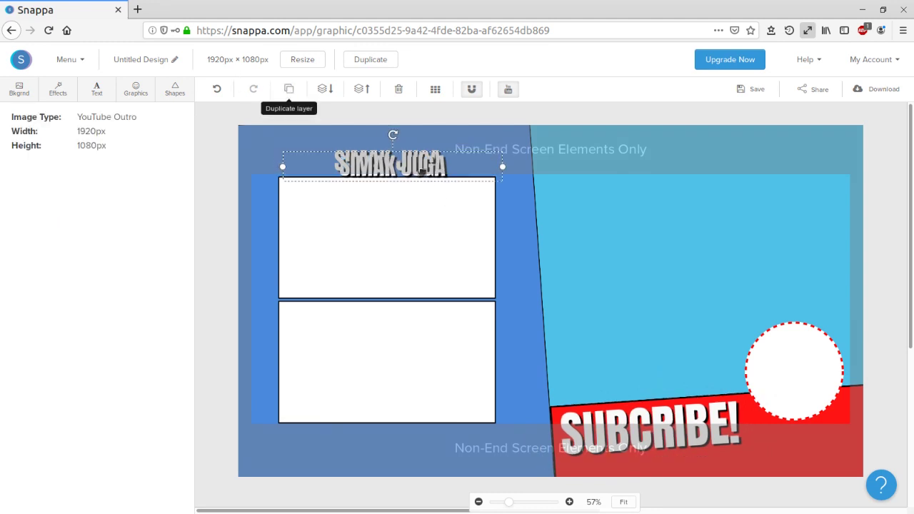
drag(536, 304, 653, 460)
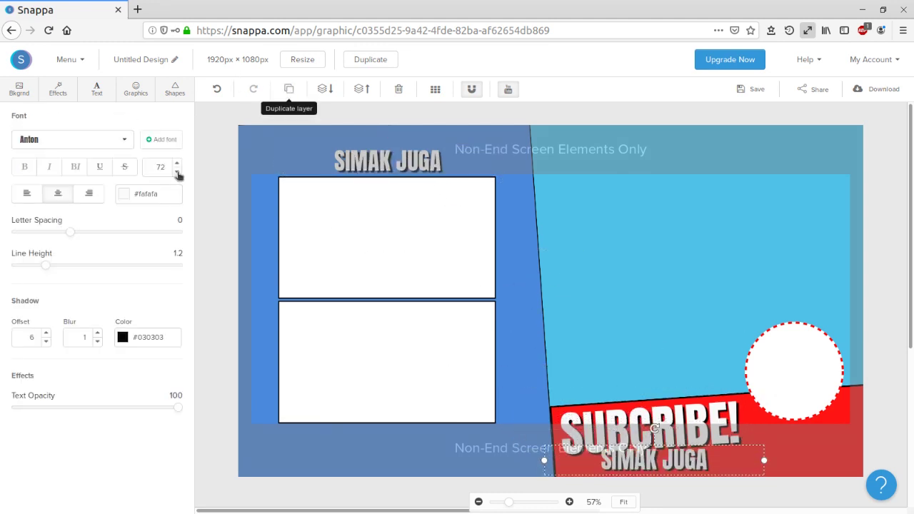
click(177, 172)
click(177, 172)
click(177, 172)
click(177, 172)
click(177, 172)
click(177, 172)
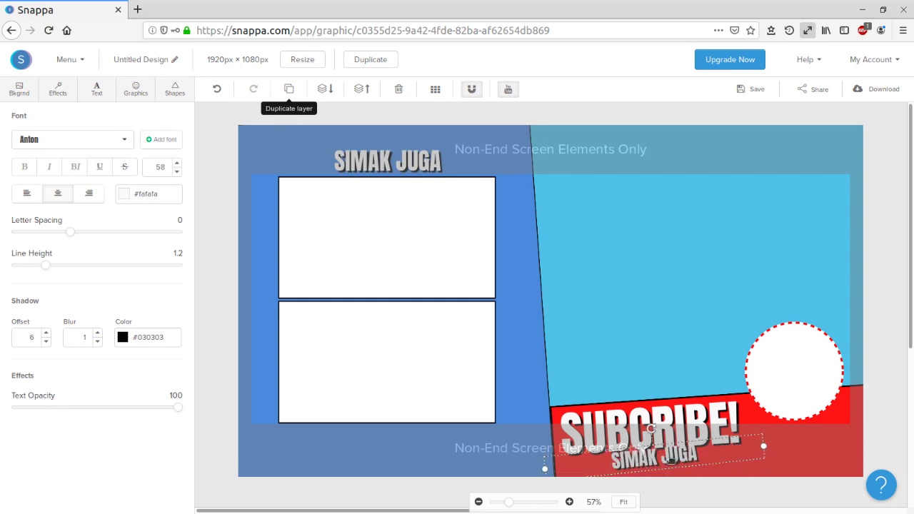
drag(671, 461, 626, 454)
Step: Replace the small copied heading's text with "BIAR MAKIN CANGGIH" and align it under "SUBCRIBE!"
double_click(643, 457)
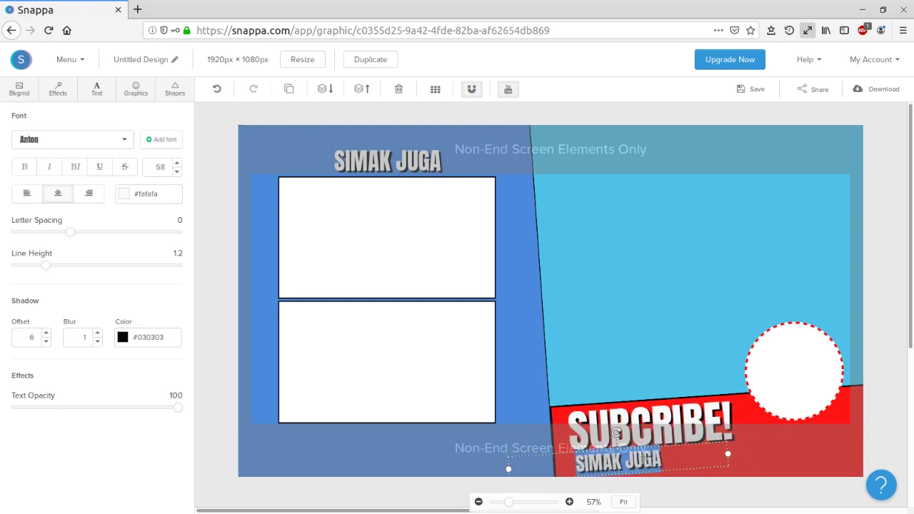
text(BIAR)
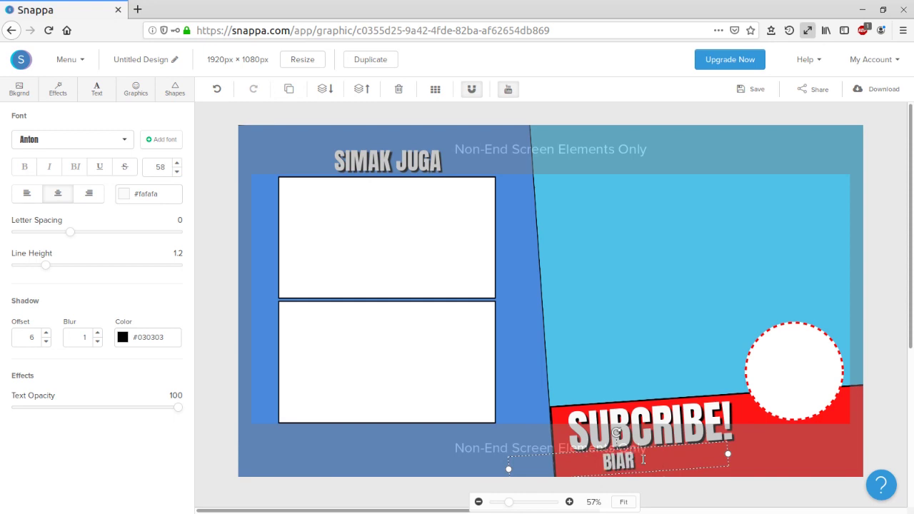
text( MAKIN)
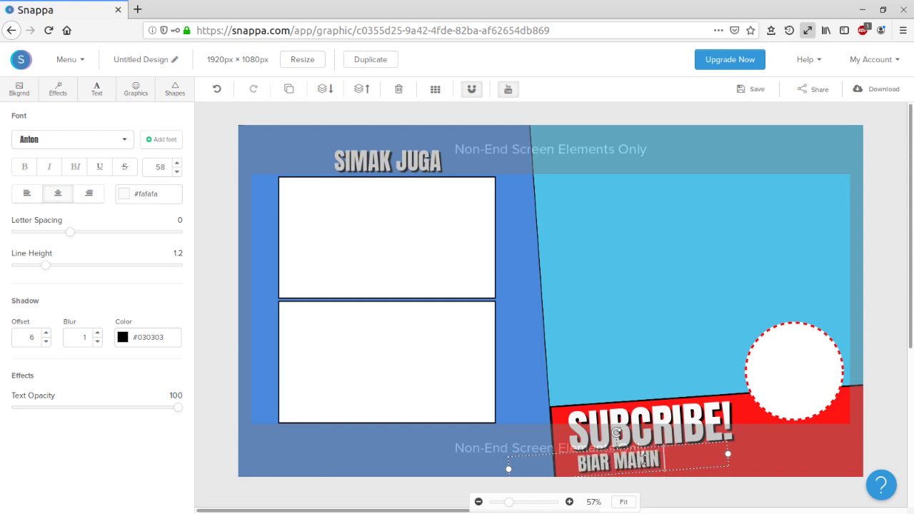
text( CANGGIH)
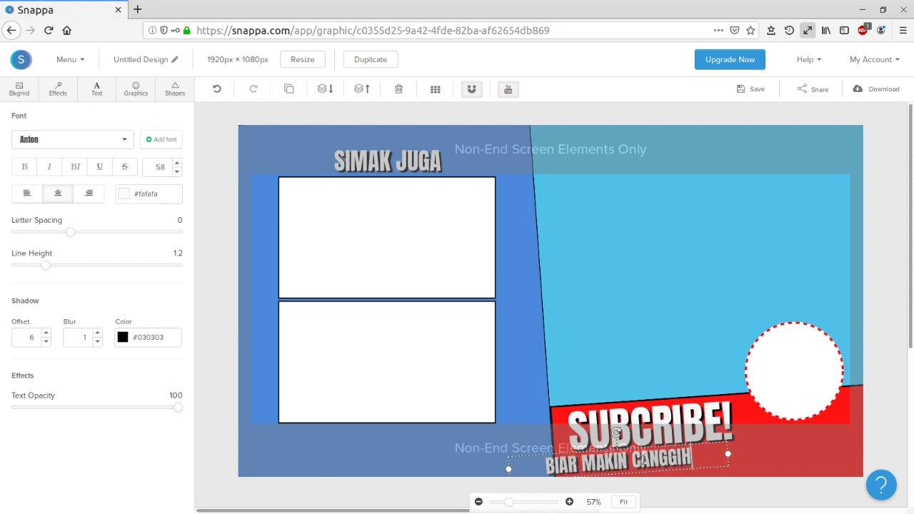
drag(679, 459, 704, 457)
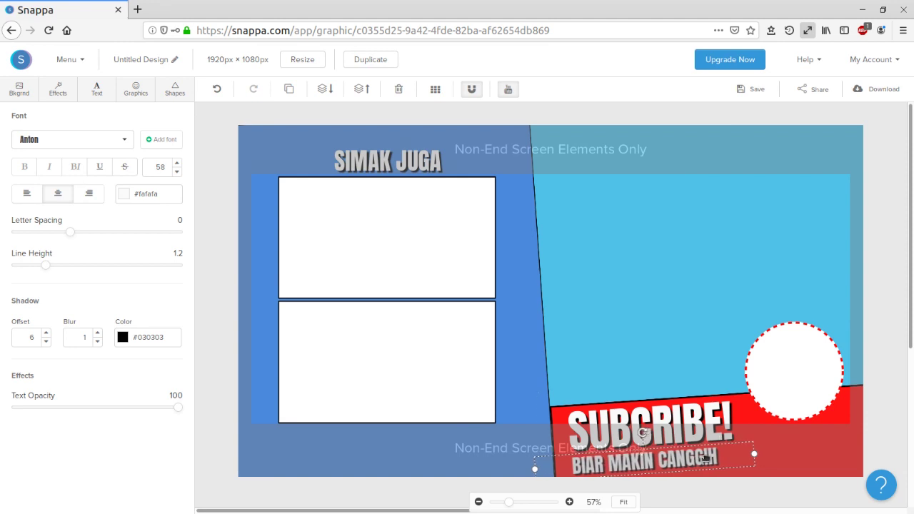
Step: Set the "BIAR MAKIN CANGGIH" text's font size to 66 and reposition it directly beneath "SUBCRIBE!"
click(178, 163)
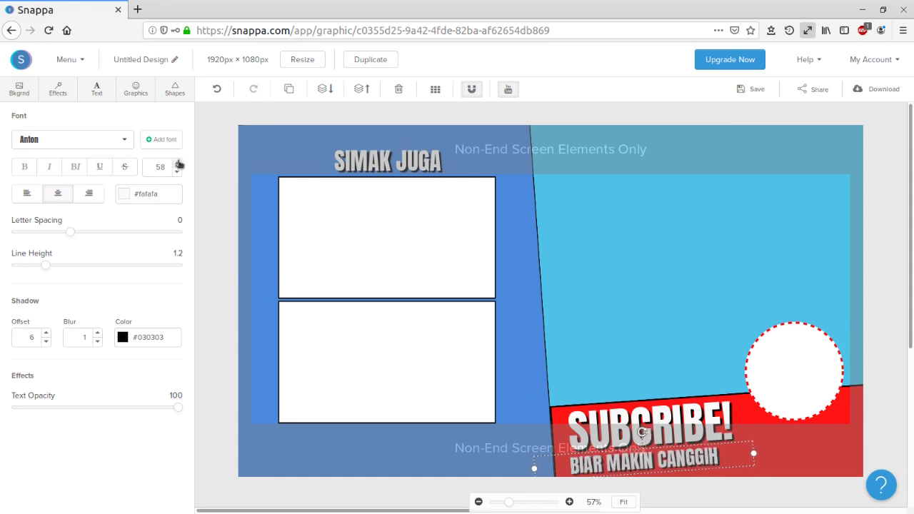
click(178, 164)
click(179, 163)
click(178, 164)
click(178, 163)
click(178, 164)
click(178, 163)
click(179, 163)
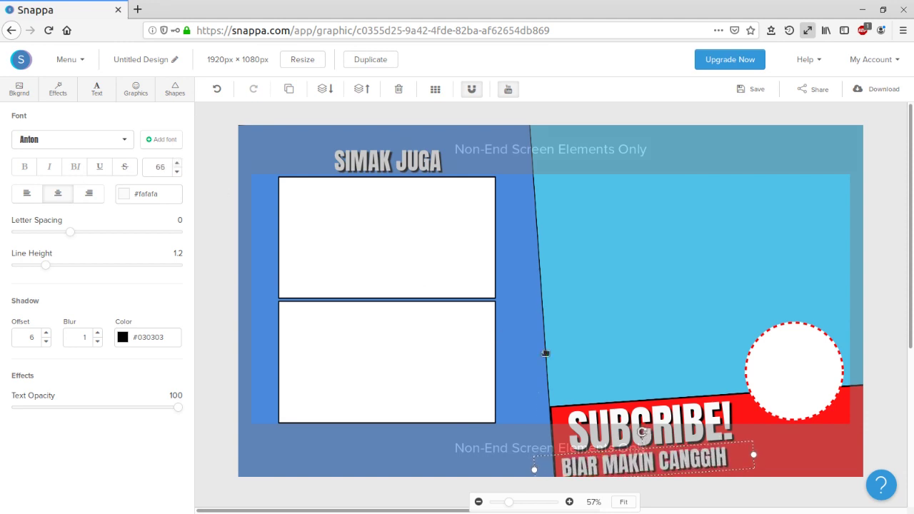
drag(691, 459, 704, 455)
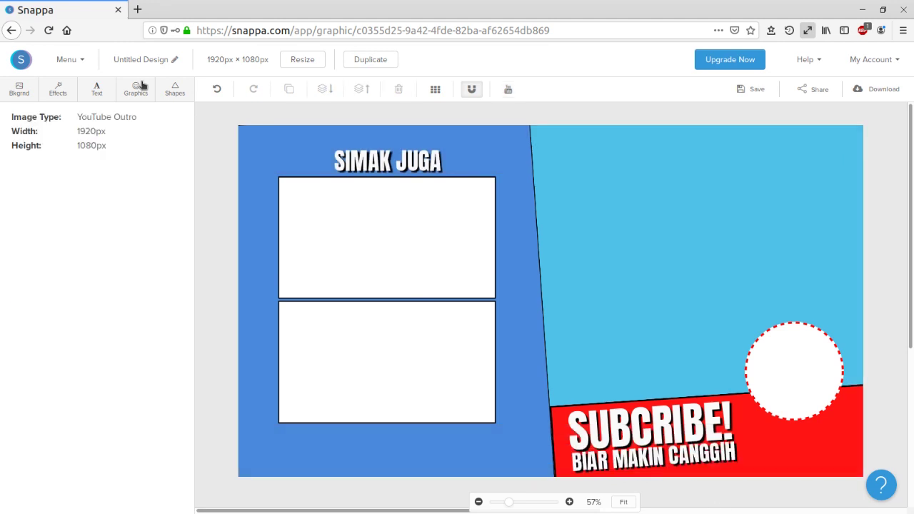
Step: Search the icons for "ARROW" and place a thick black curved arrow over the circle on the red panel
click(136, 86)
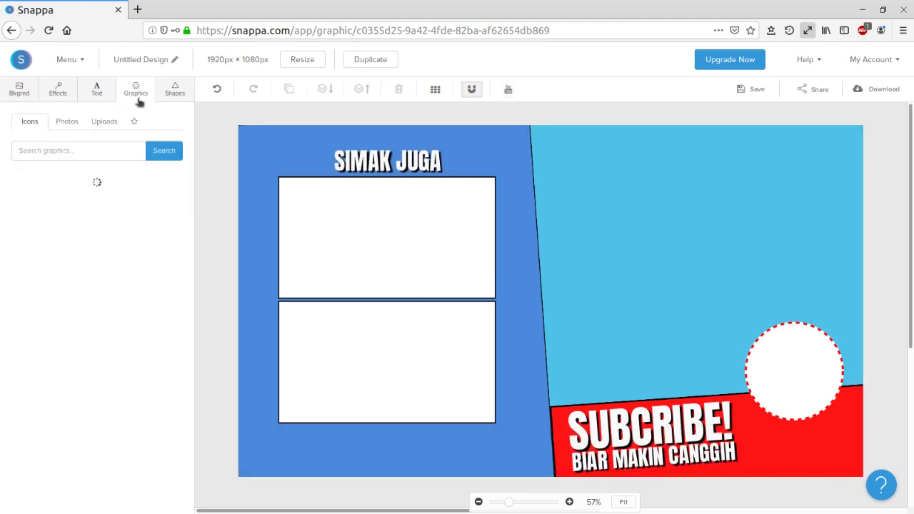
click(122, 150)
text(ARROW)
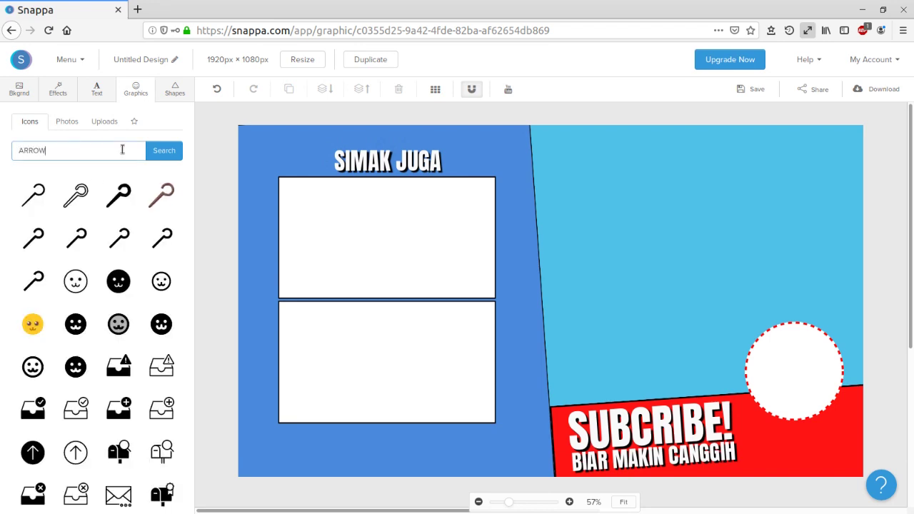
key(Return)
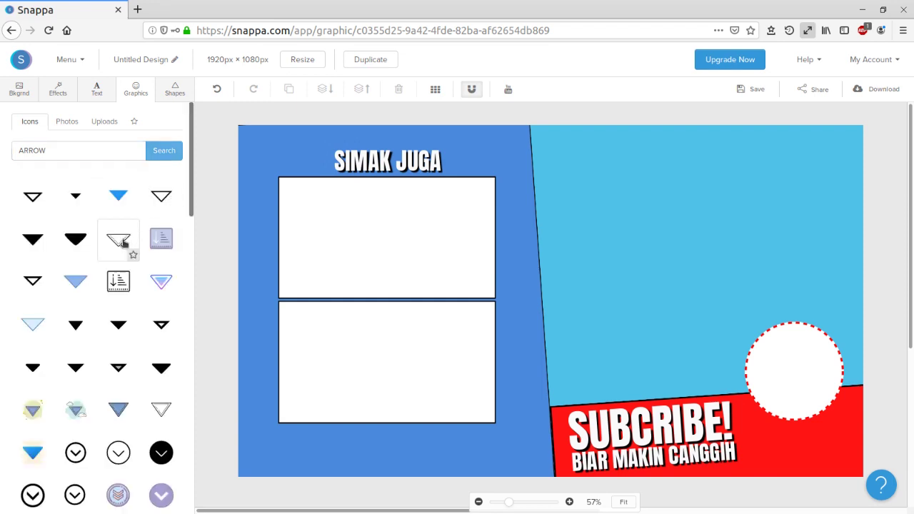
scroll(122, 244, down, 10)
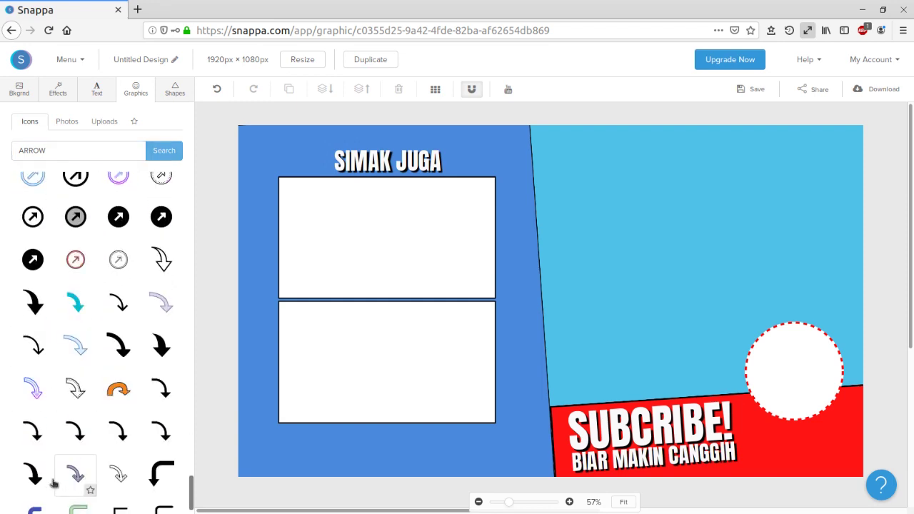
drag(34, 471, 811, 454)
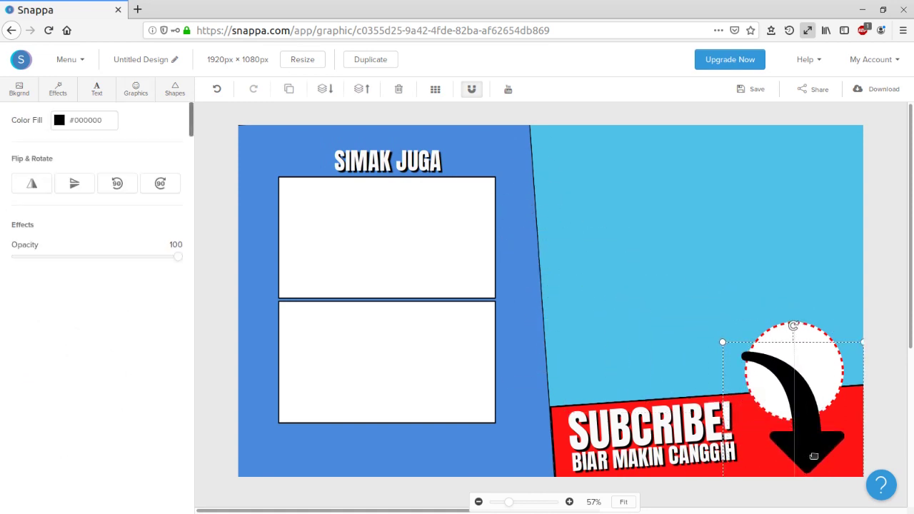
Step: Flip the arrow horizontally, then rotate it to point up toward the circle and shrink it to fit beside the text
click(32, 186)
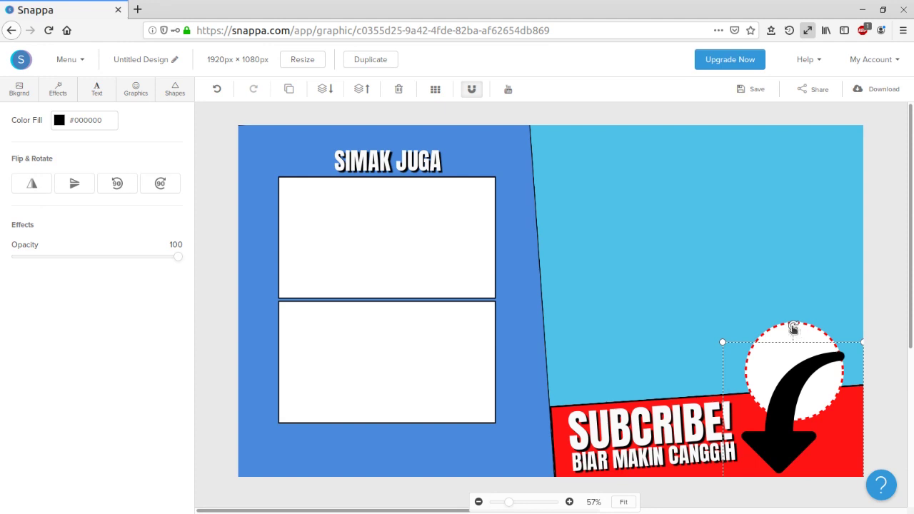
drag(793, 329, 777, 485)
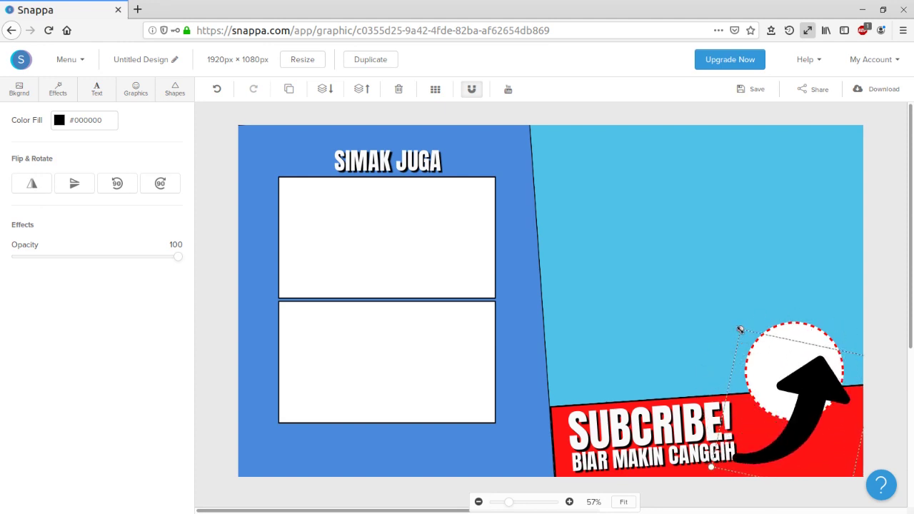
drag(741, 330, 790, 454)
Step: Show the YouTube end screen guides and enlarge the white circle up to the safe area's edge
click(509, 92)
click(792, 368)
drag(746, 323, 718, 291)
Step: Shrink the arrow below the circle and overlay it with a slightly offset duplicate filled white #ffffff
click(769, 441)
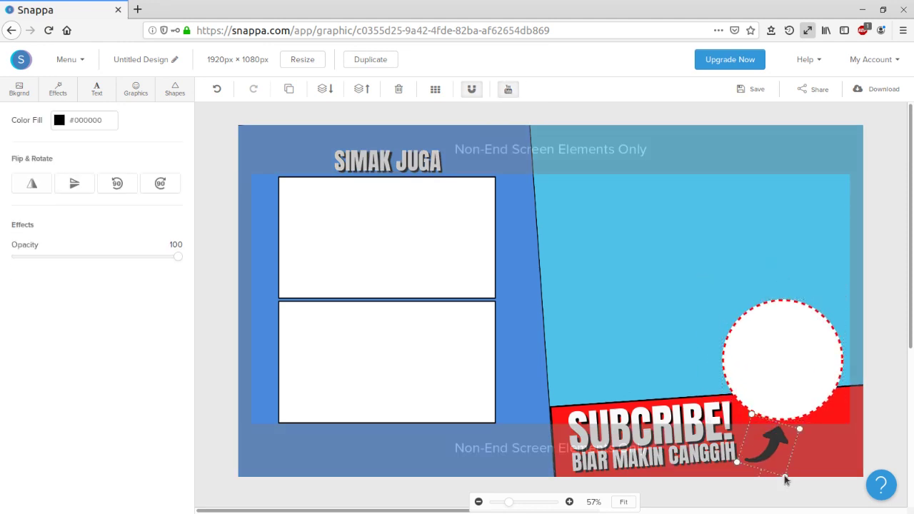
drag(784, 475, 778, 464)
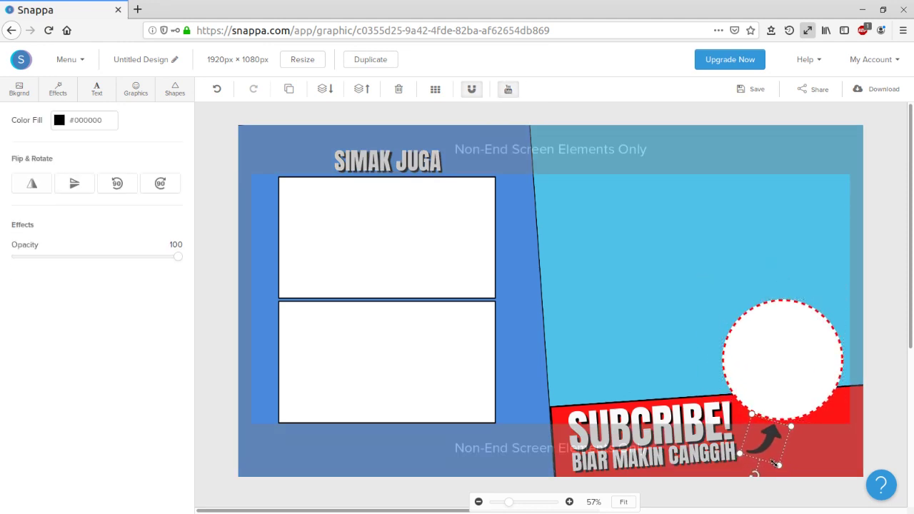
click(288, 89)
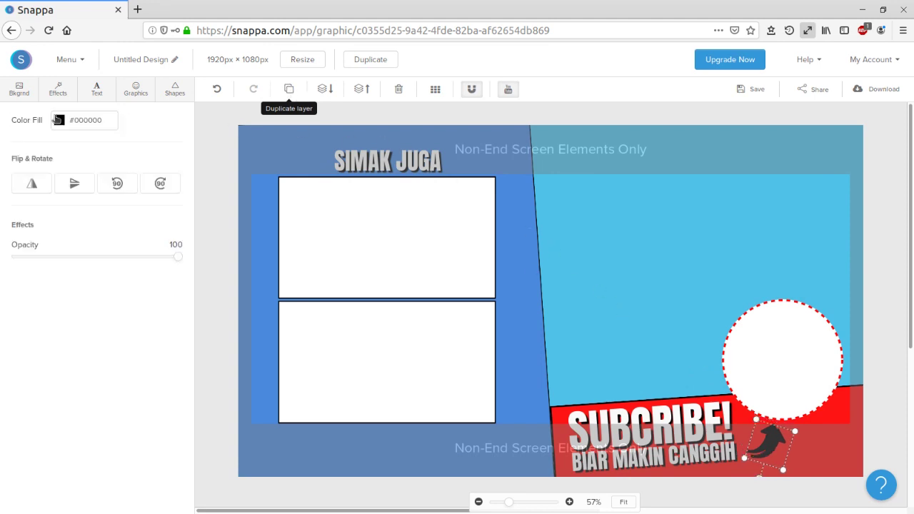
click(59, 120)
drag(82, 195, 68, 173)
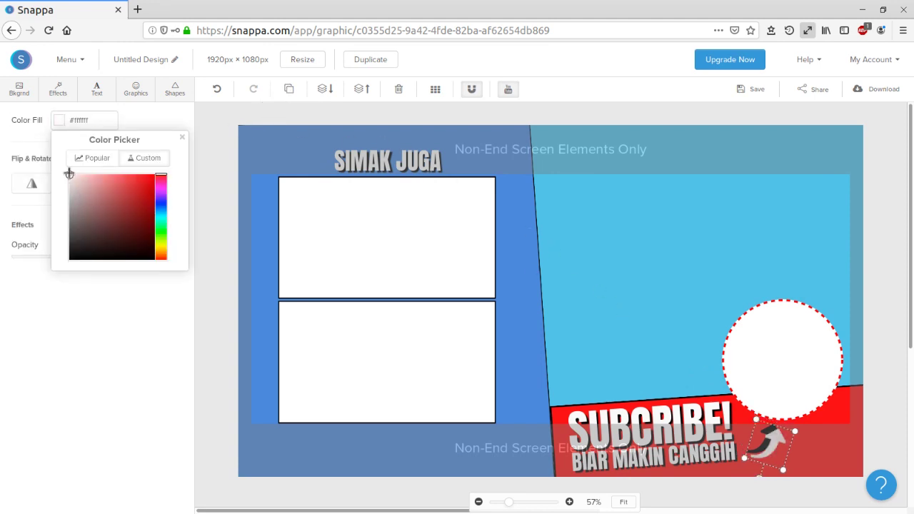
drag(796, 435, 788, 429)
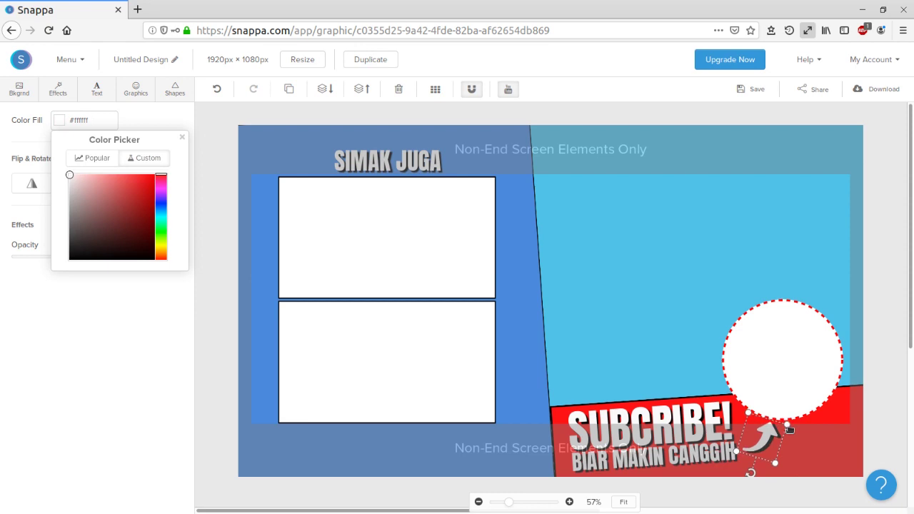
Step: Download the design as a Retina PNG (2x size) with a transparent background and open the downloaded file
click(883, 90)
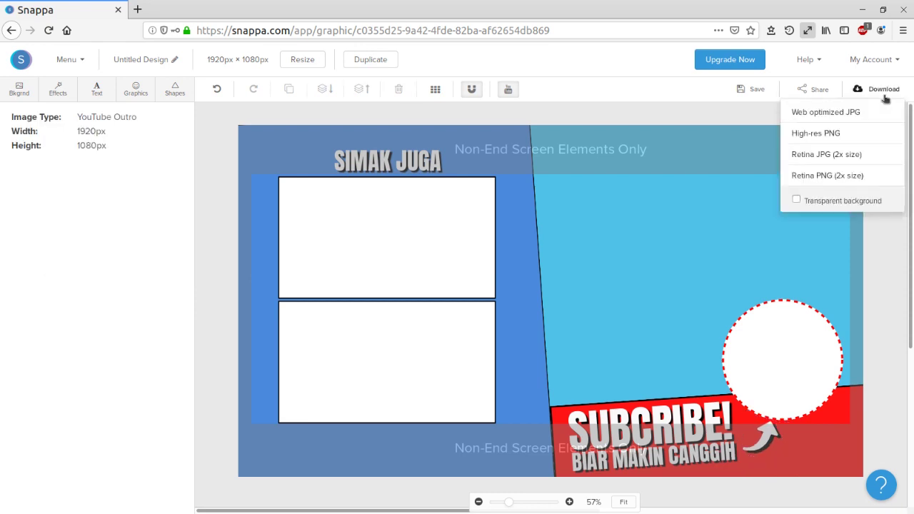
click(796, 201)
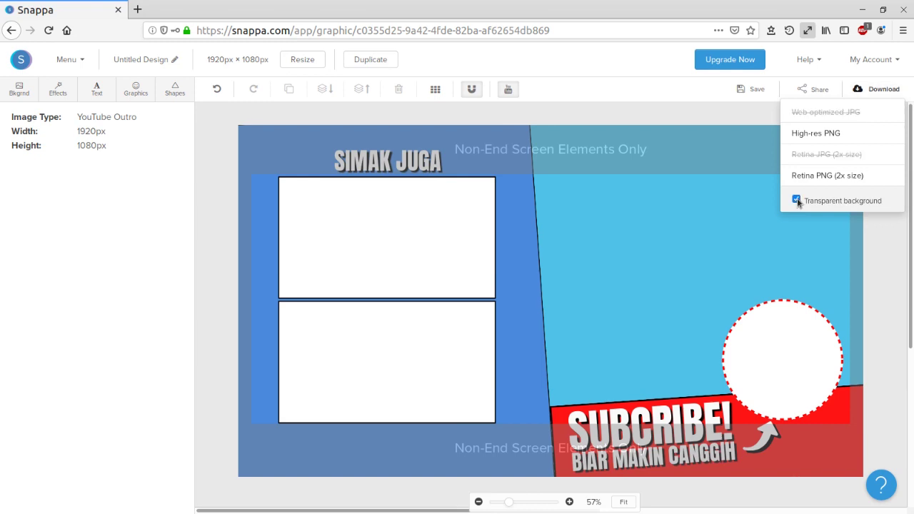
click(884, 183)
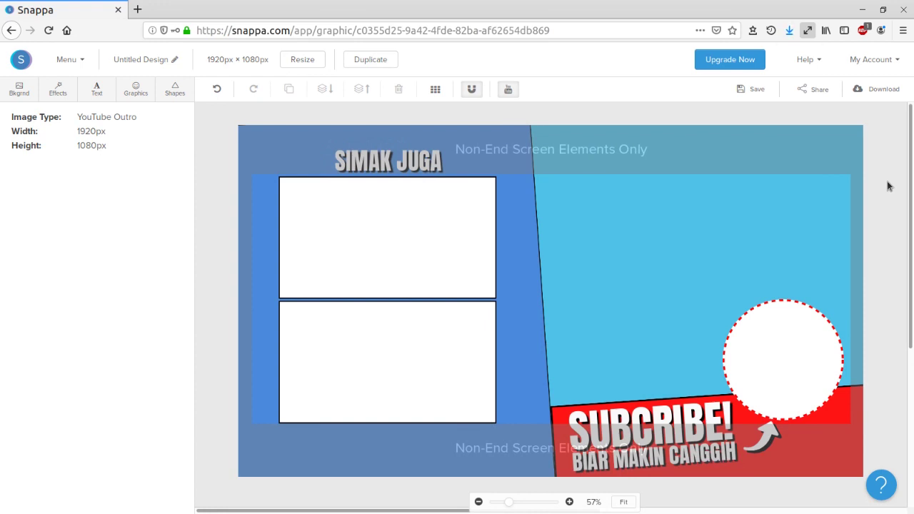
click(789, 31)
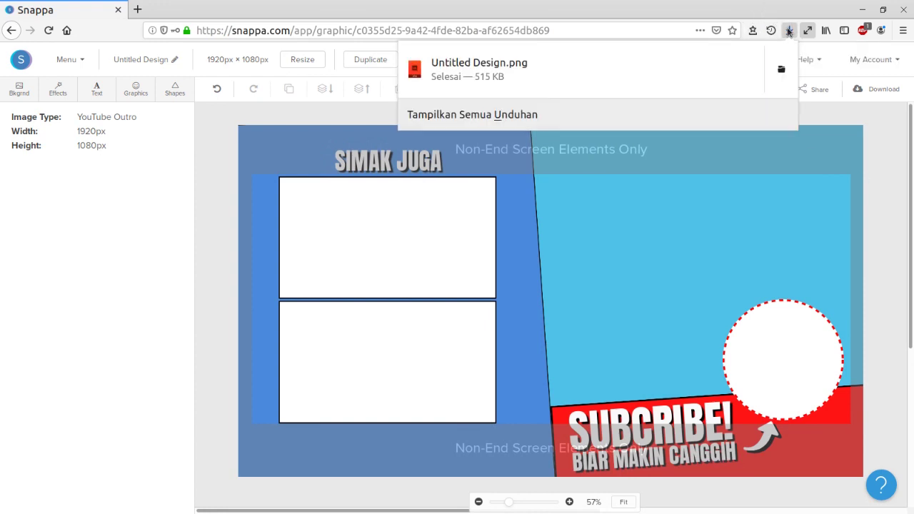
click(556, 69)
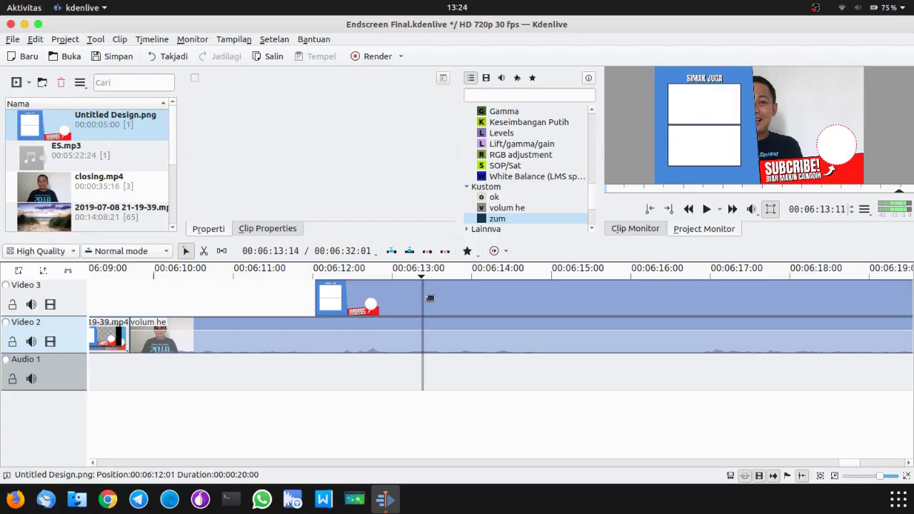
Step: Switch to Kdenlive and check the duration of the Untitled Design.png clip on the Video 3 track
click(405, 300)
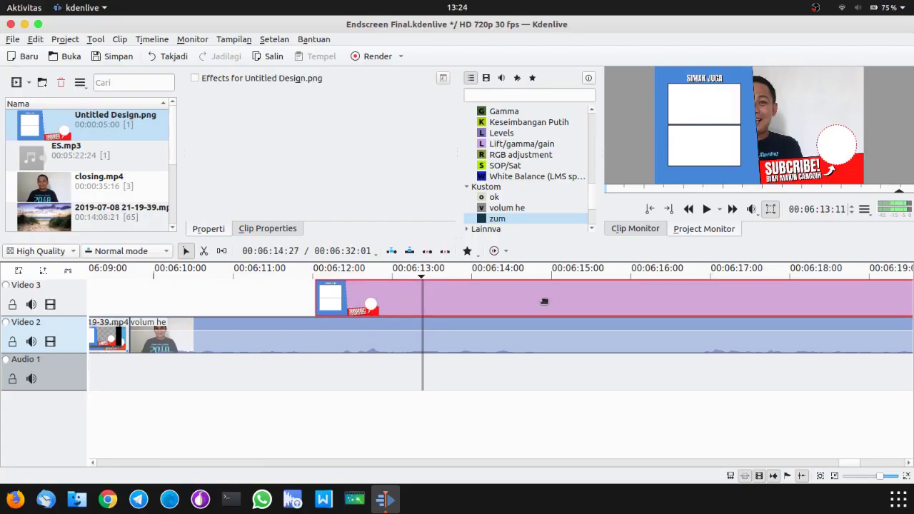
scroll(543, 302, right, 1)
scroll(545, 302, right, 1)
double_click(582, 294)
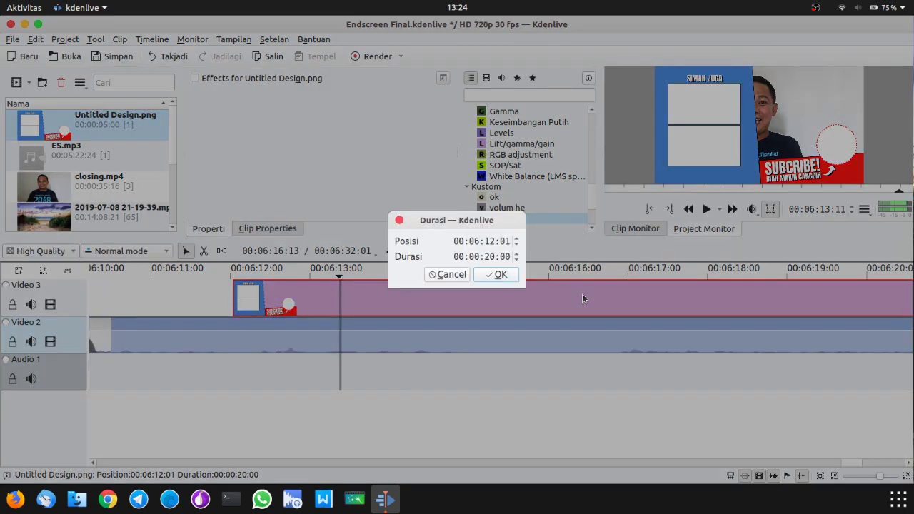
click(491, 256)
click(498, 276)
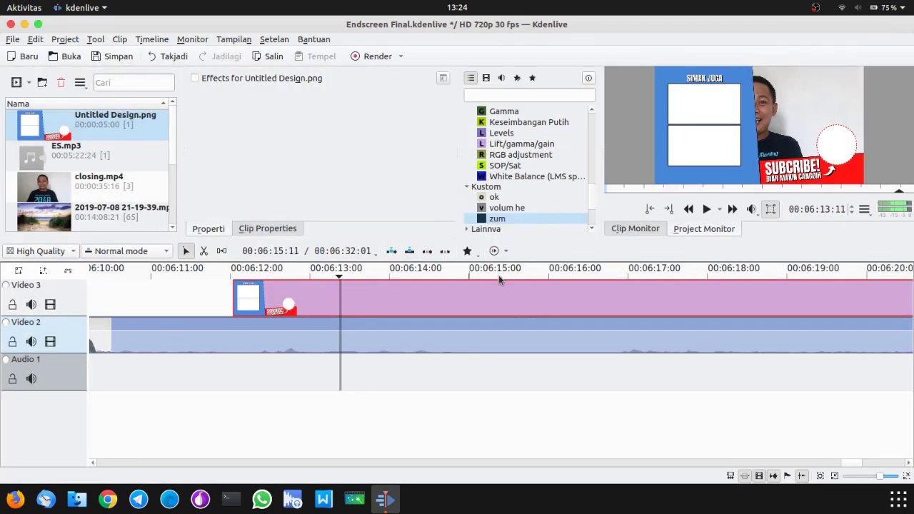
Step: Play back the timeline to preview the end screen image over the closing video
click(471, 324)
click(706, 209)
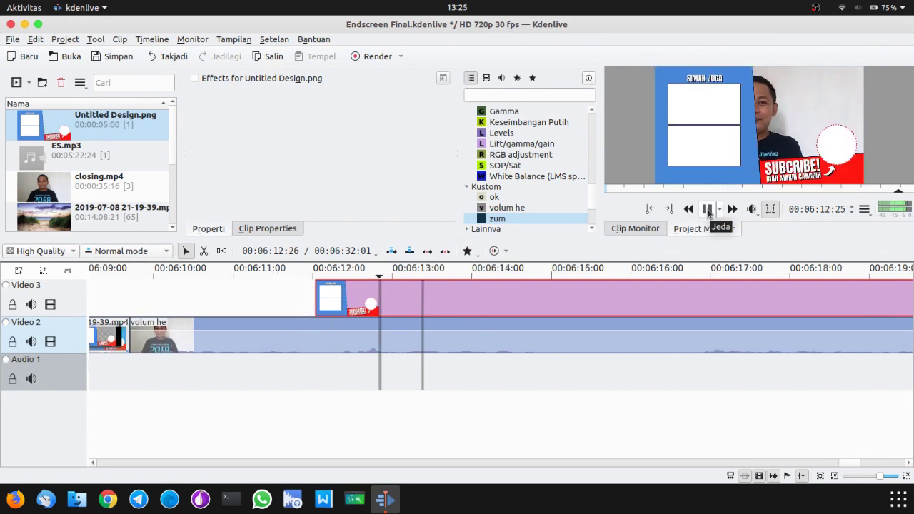
click(707, 209)
Step: Cut closing.mp4 on Video 2 at the start of the end screen image and apply the custom zum effect to the second part
key(x)
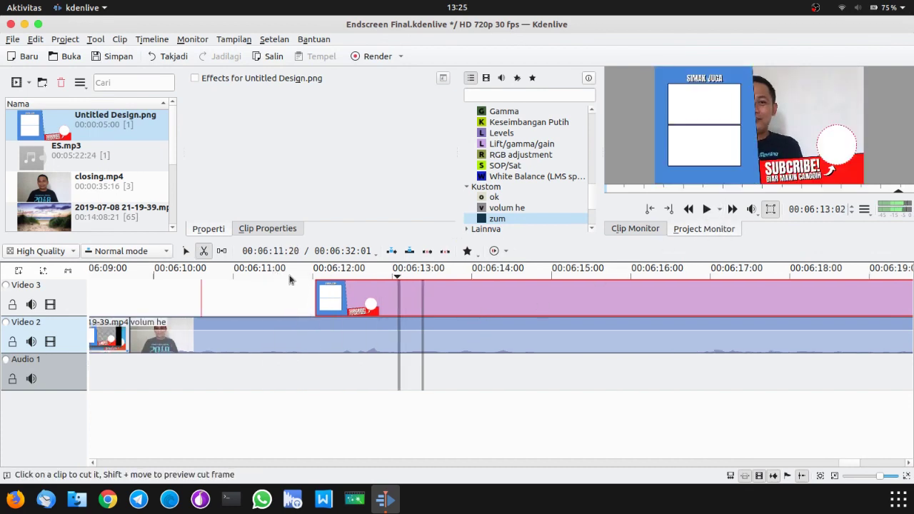
click(316, 333)
double_click(497, 218)
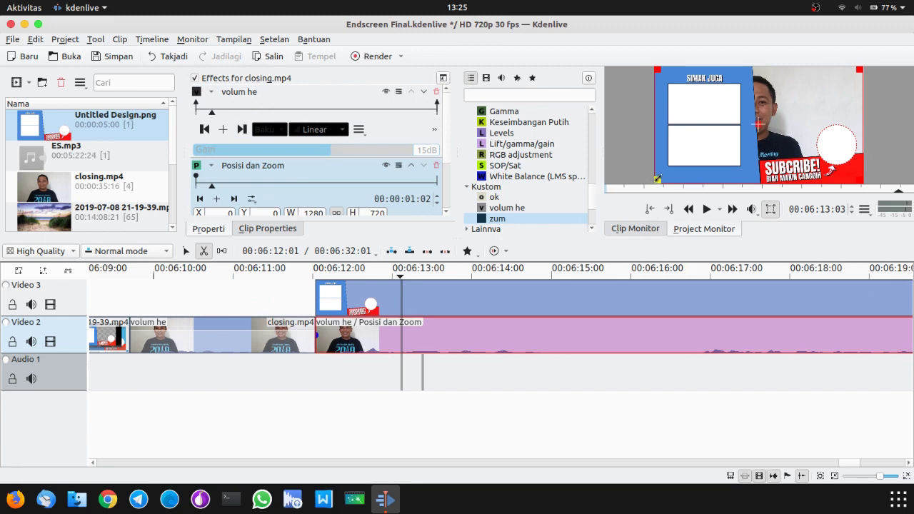
Step: Shrink the cut clip's frame to about 1073 × 604 at about X 406, Y -21, and play back the transition from about 00:06:10:10
drag(657, 179, 688, 164)
drag(845, 168, 876, 165)
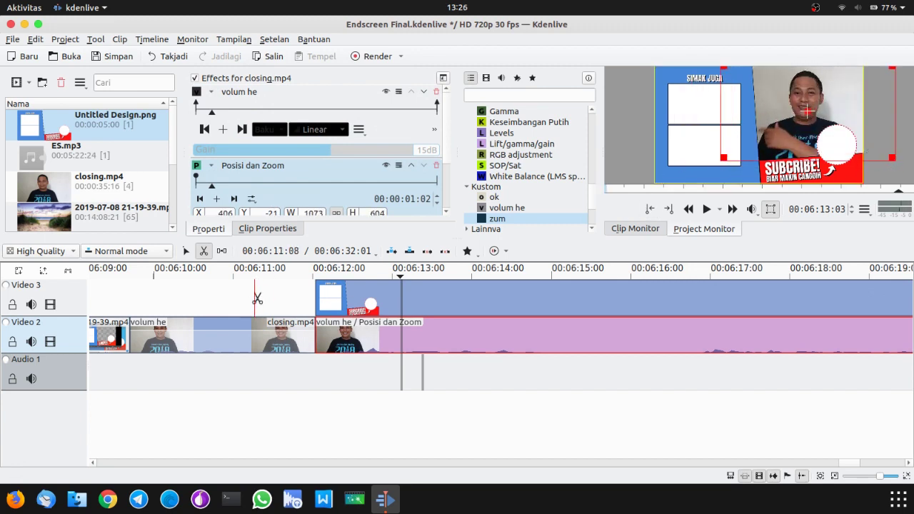
click(188, 253)
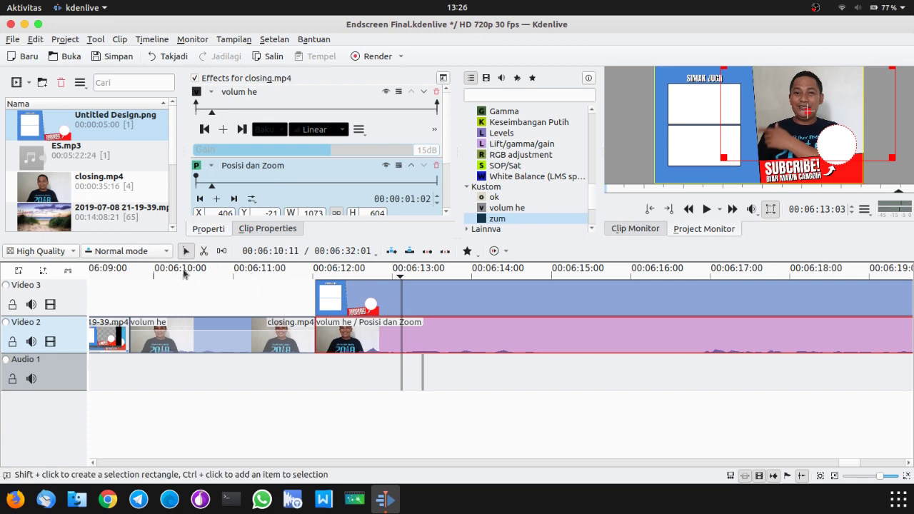
click(180, 272)
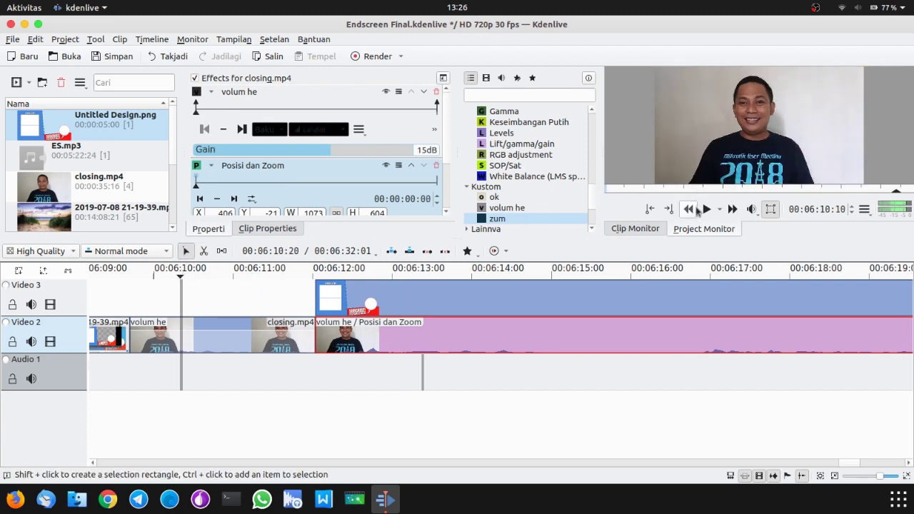
click(707, 210)
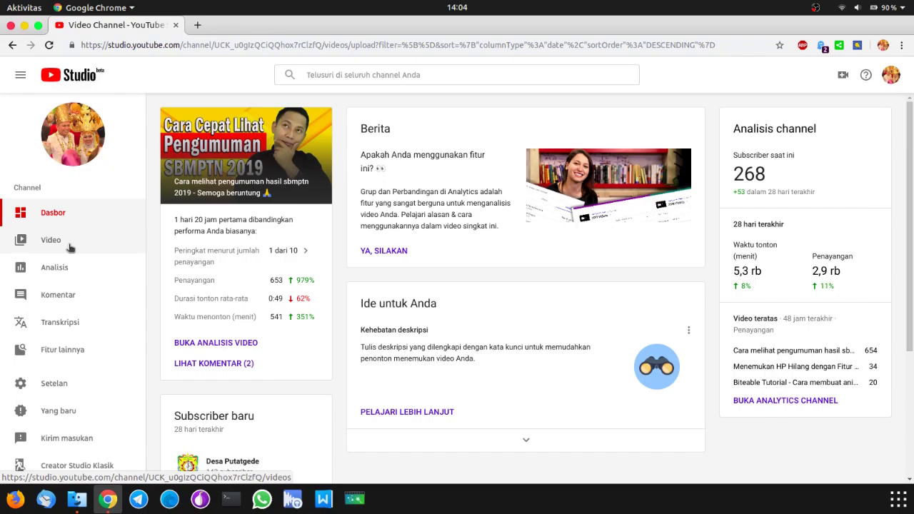
Step: In YouTube Studio, open the video "youtube end screen template free download" and launch its end screen (Layar akhir) editor
click(74, 245)
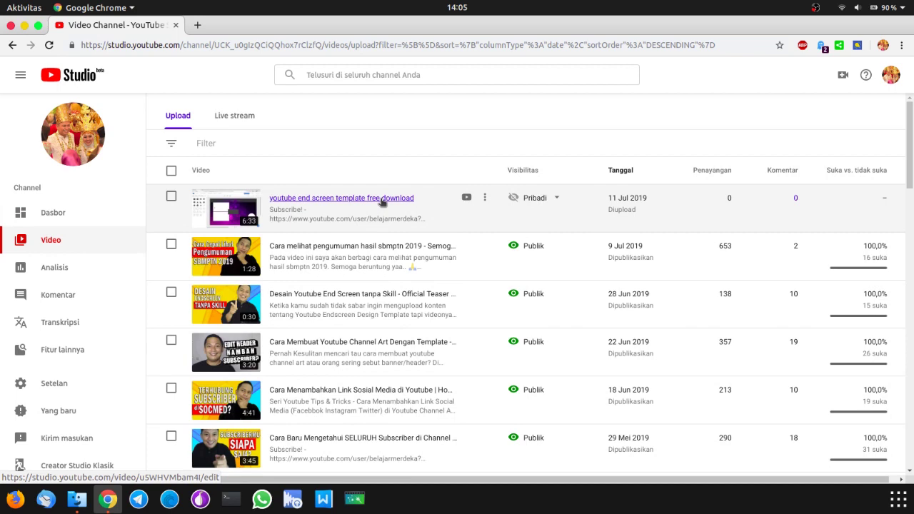
click(381, 203)
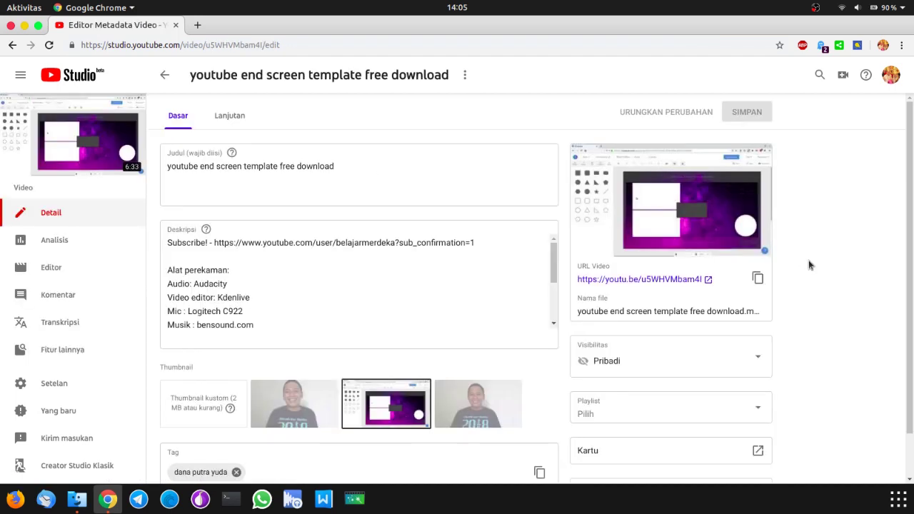
scroll(808, 259, down, 1)
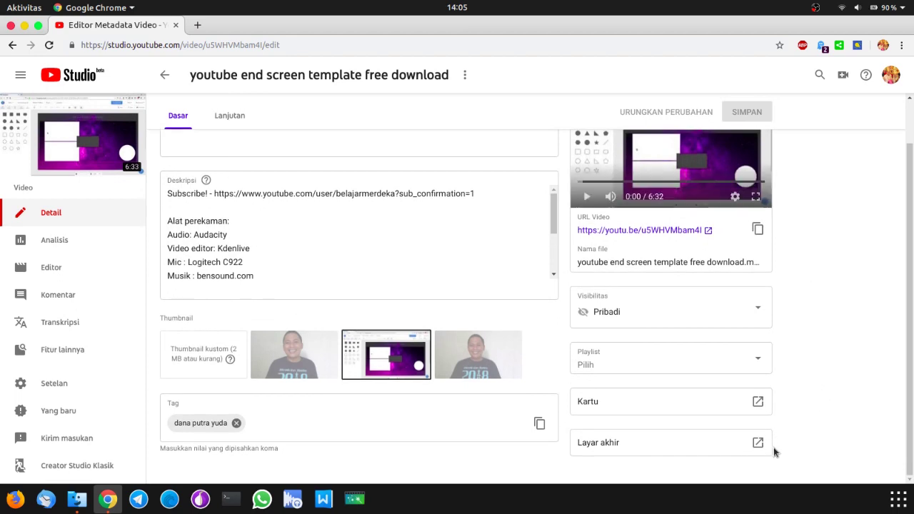
click(665, 446)
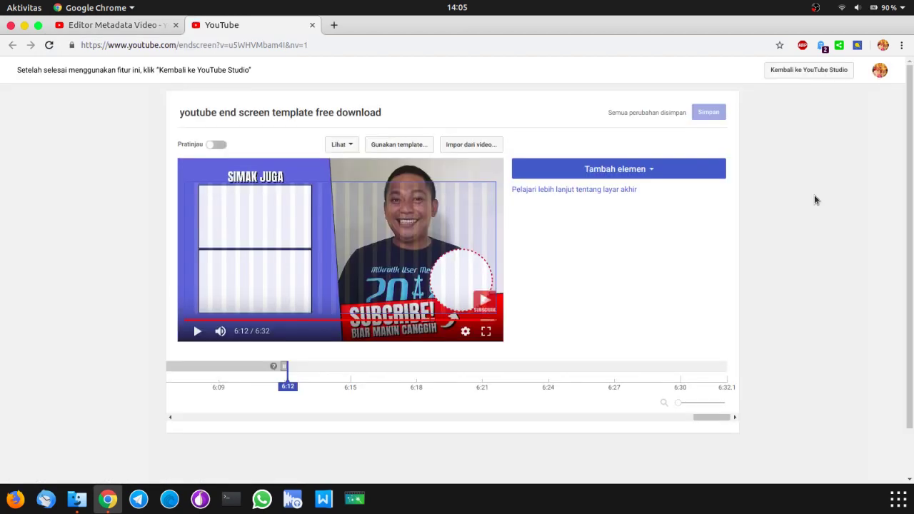
Step: Add a Video atau Playlist element to the end screen using the playlist "Youtube Tips dan Tricks"
click(654, 176)
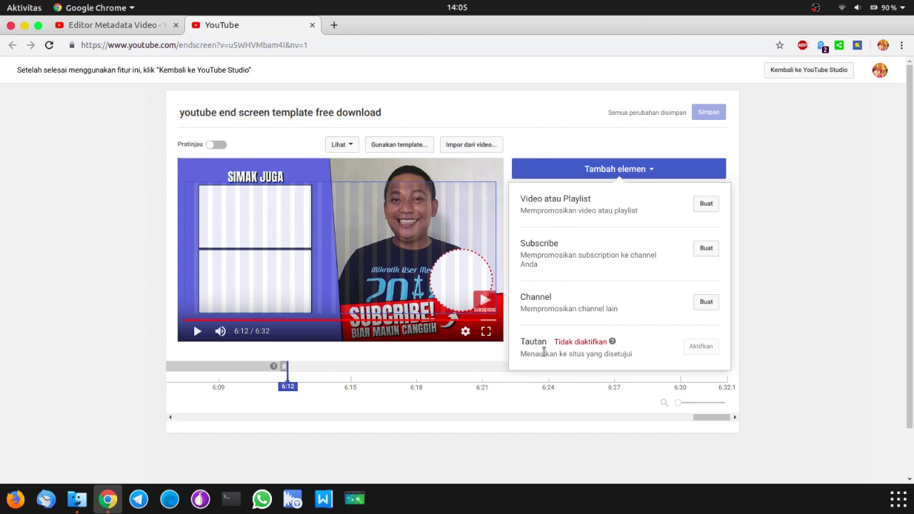
click(705, 204)
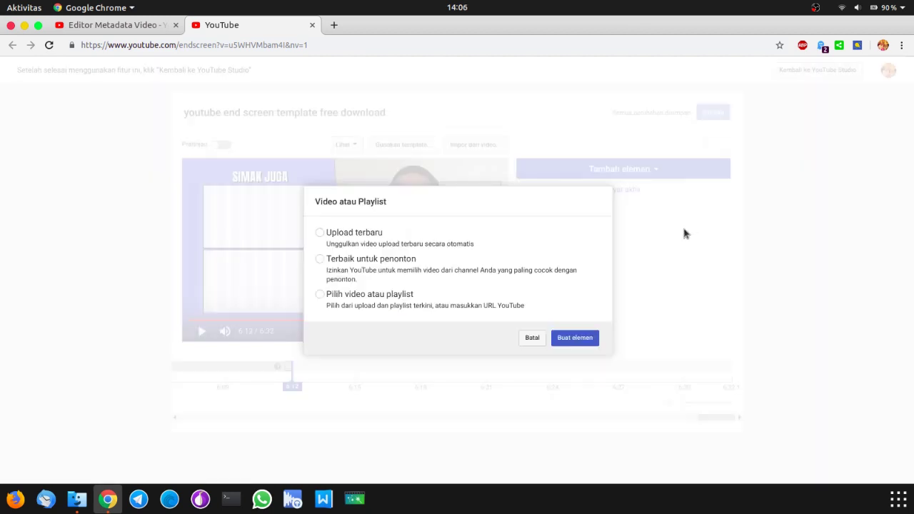
click(355, 237)
click(357, 261)
click(359, 299)
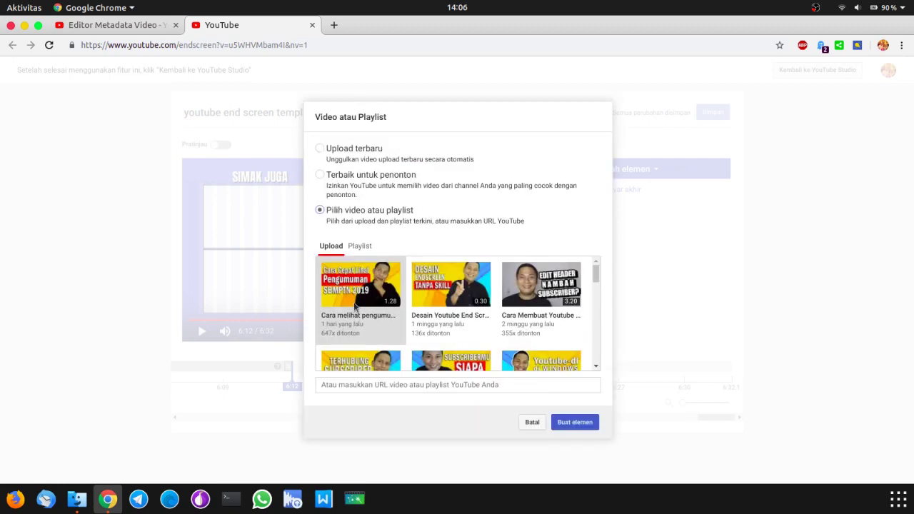
click(356, 247)
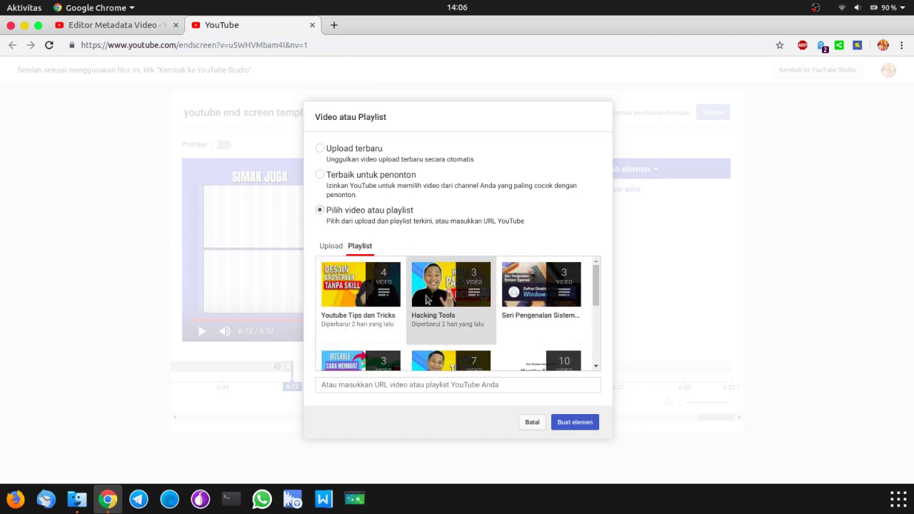
click(355, 297)
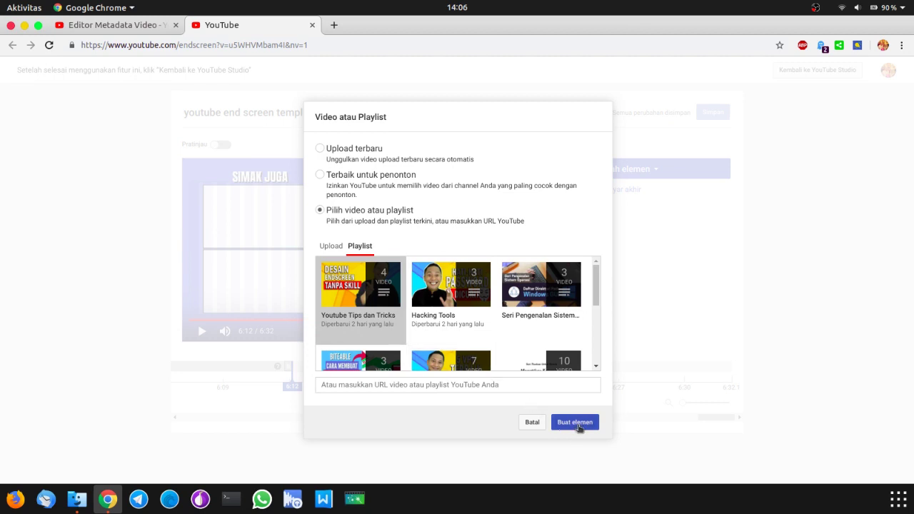
click(578, 429)
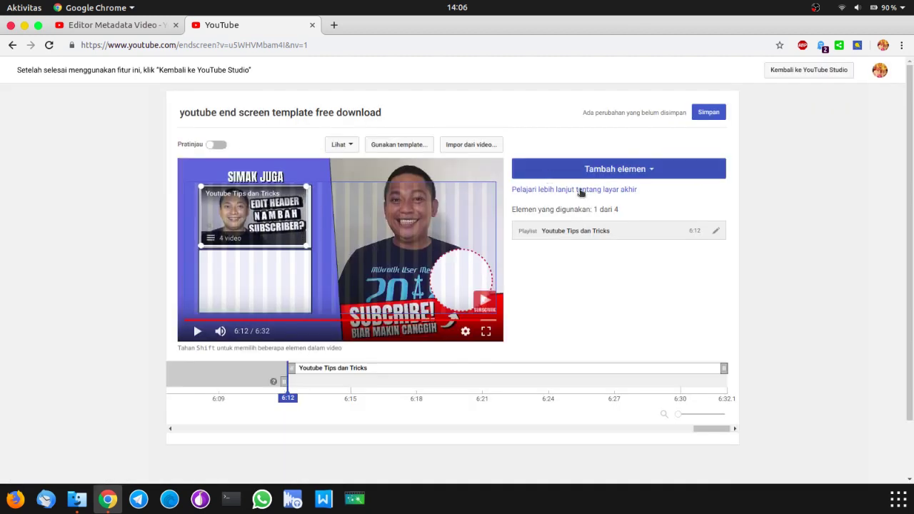
Step: Add a second Video atau Playlist element set to "Terbaik untuk penonton" and place it over the lower white box
click(646, 171)
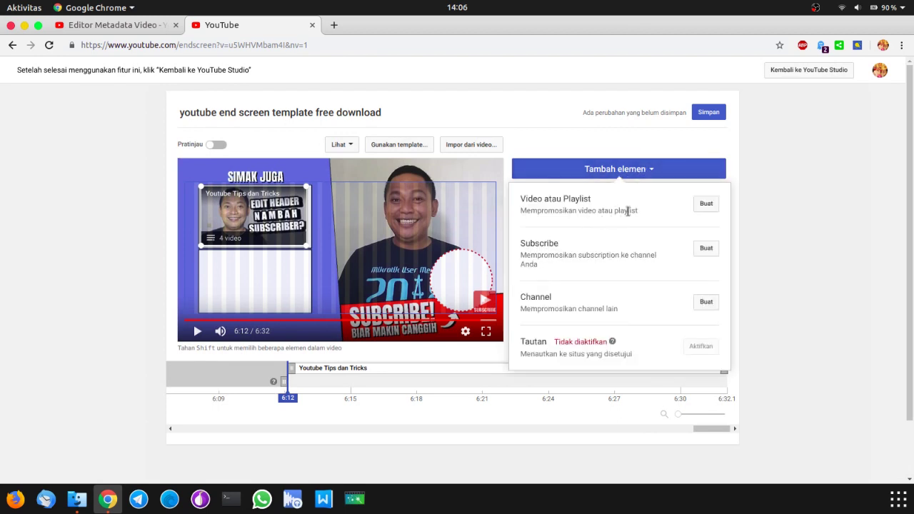
click(706, 204)
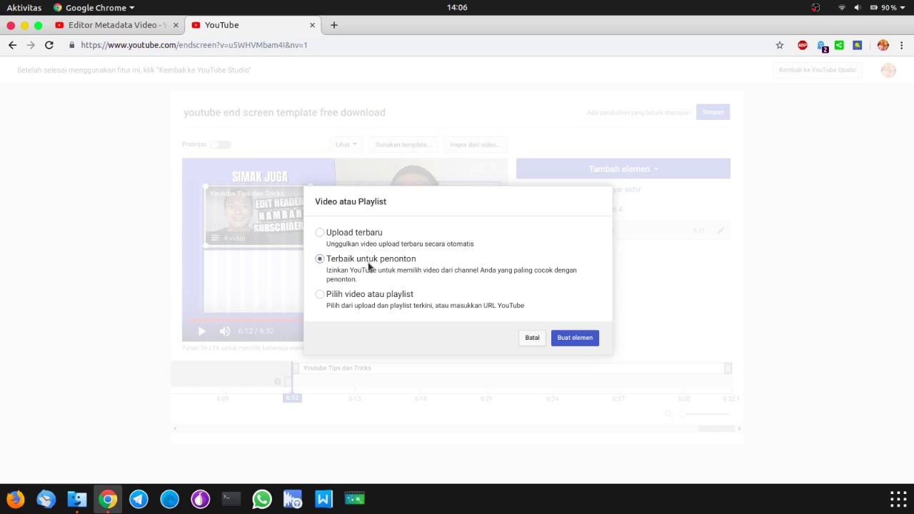
click(589, 343)
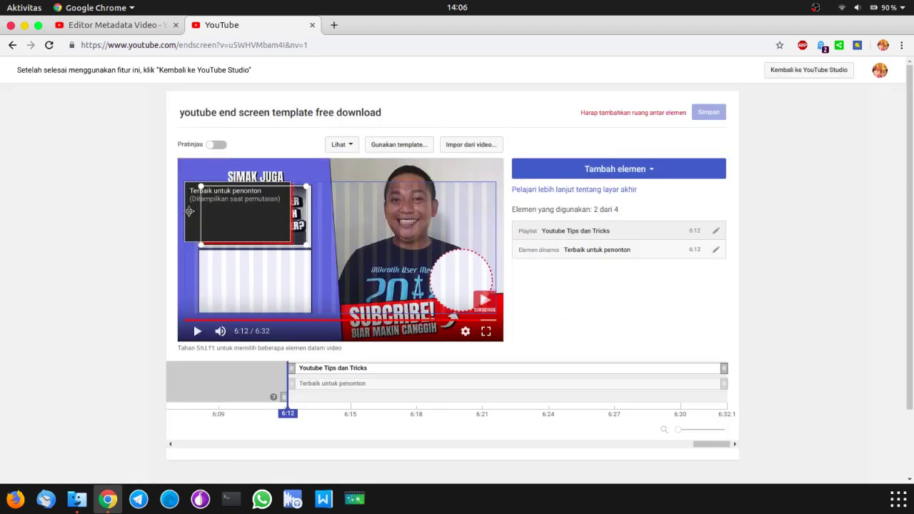
drag(189, 211, 205, 286)
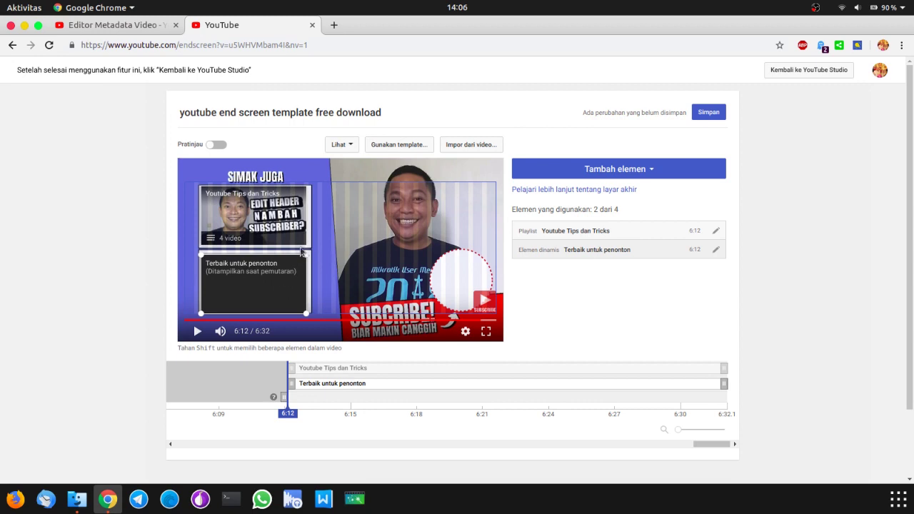
Step: Resize the "Terbaik untuk penonton" and playlist elements to fill their white boxes
drag(307, 254, 349, 230)
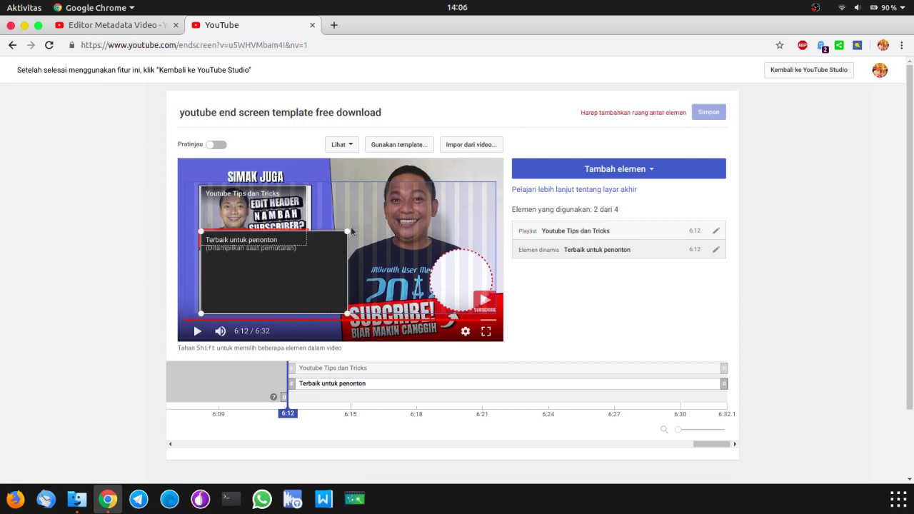
key(ctrl+z)
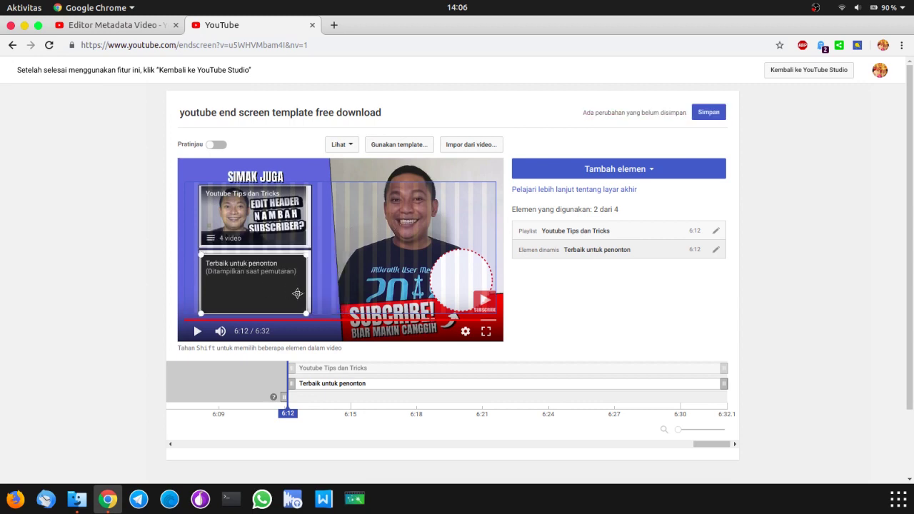
click(266, 227)
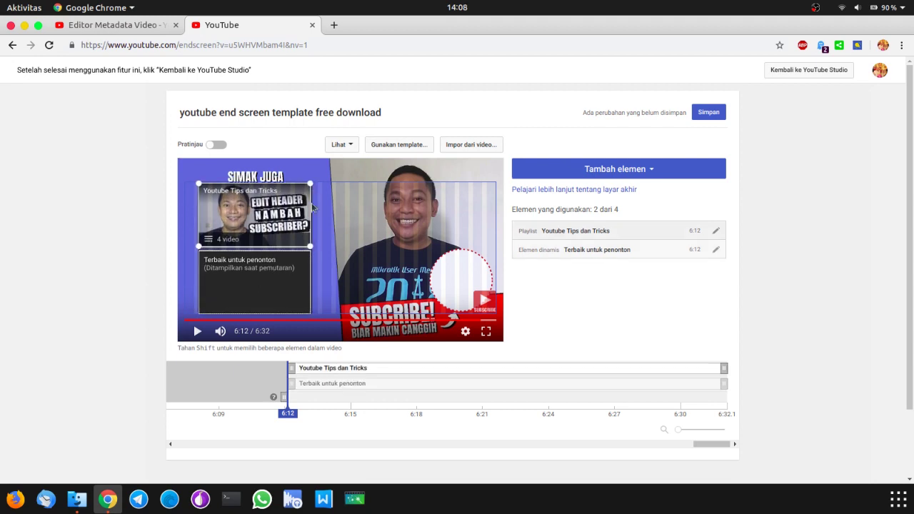
click(349, 220)
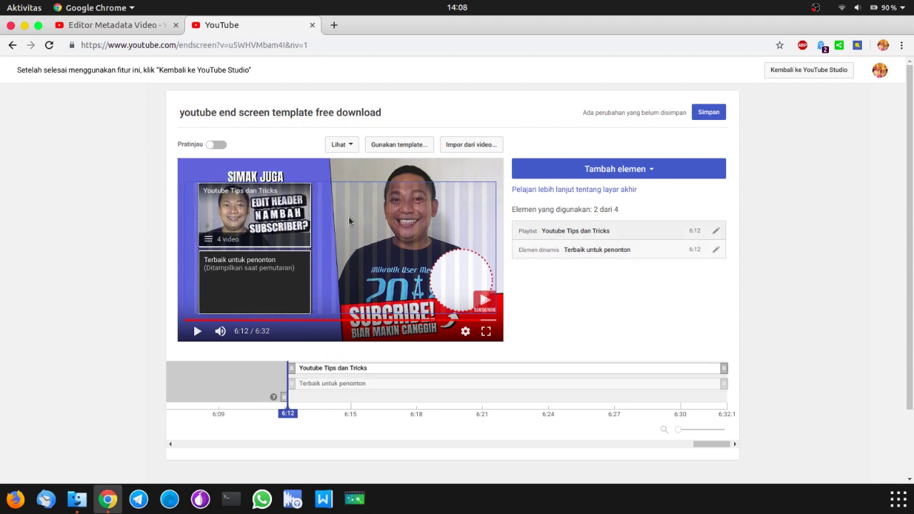
Step: Add a Subscribe element to the end screen and place it over the white circle
click(652, 171)
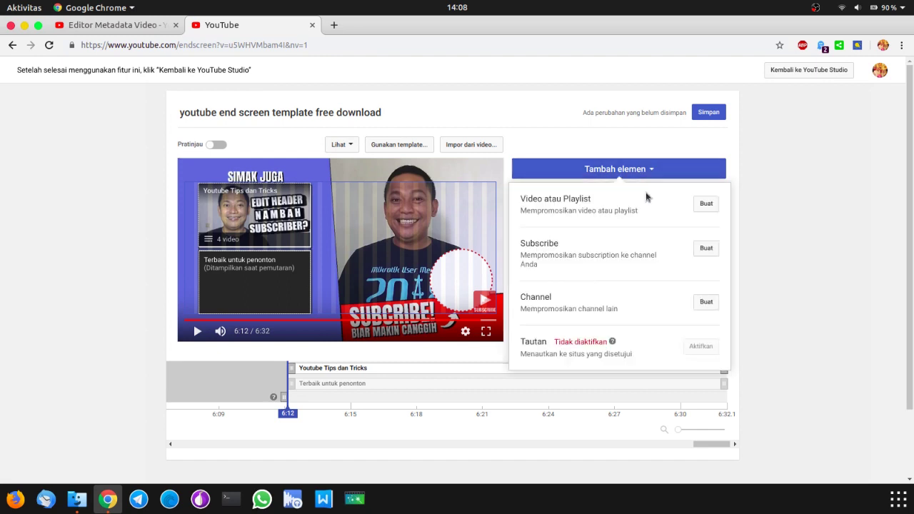
click(706, 248)
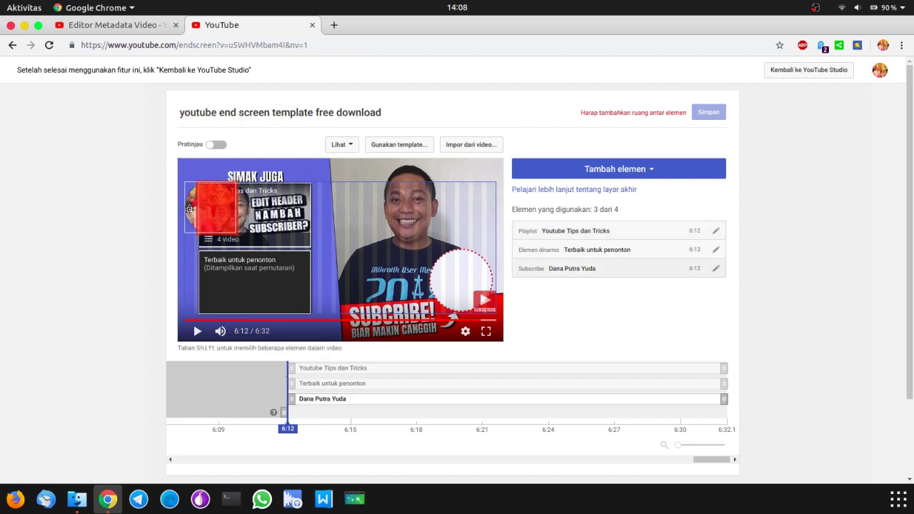
Step: Start a Channel element, search YouTube for "bp2dk" in a separate tab, and copy the BP2DK channel's URL
click(648, 175)
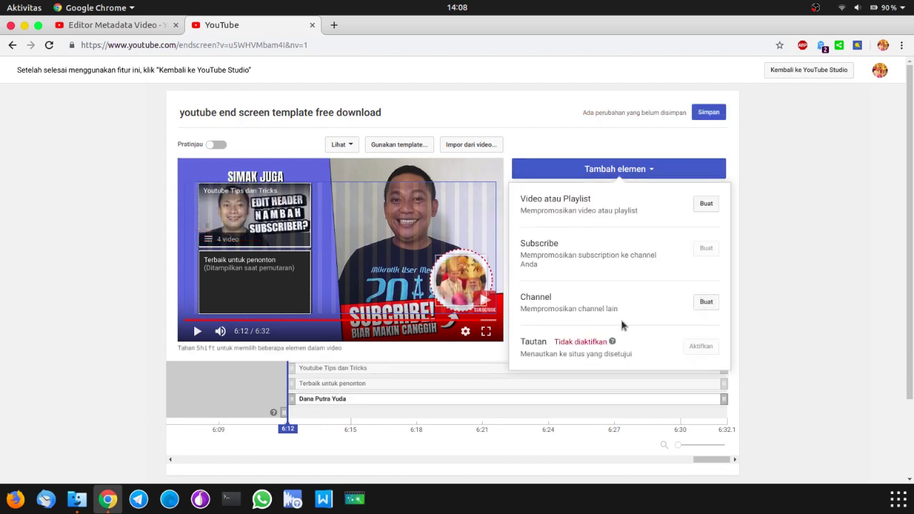
click(704, 301)
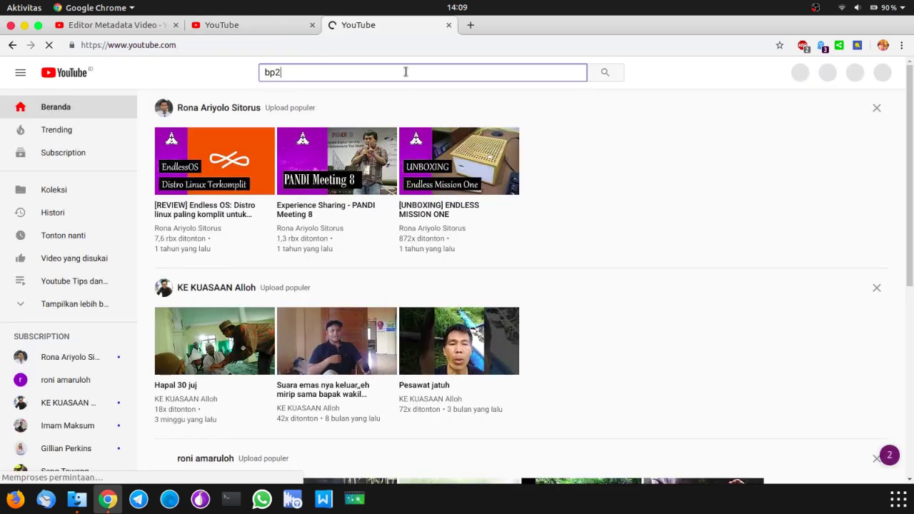
text(dk)
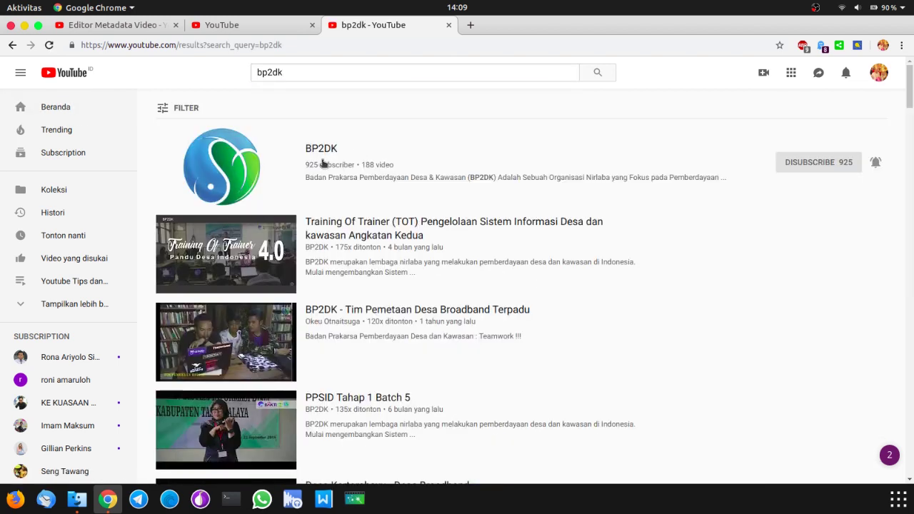
click(331, 149)
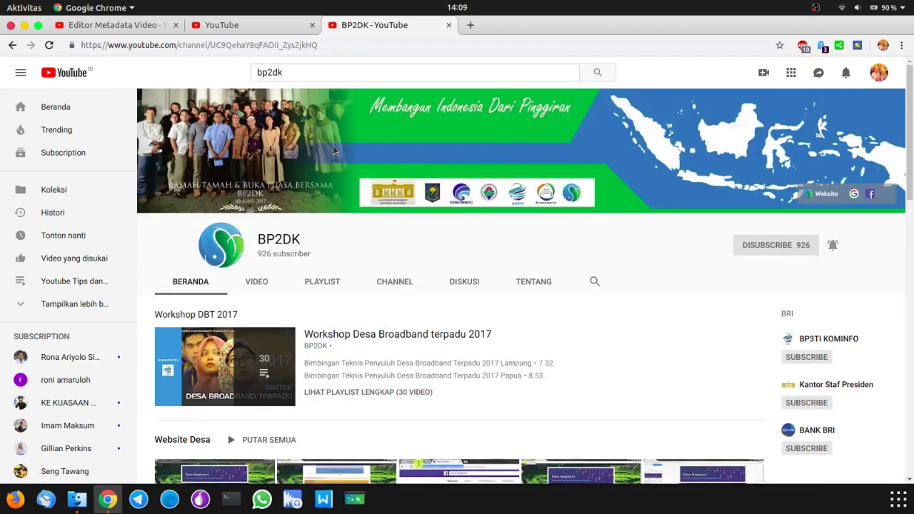
click(361, 48)
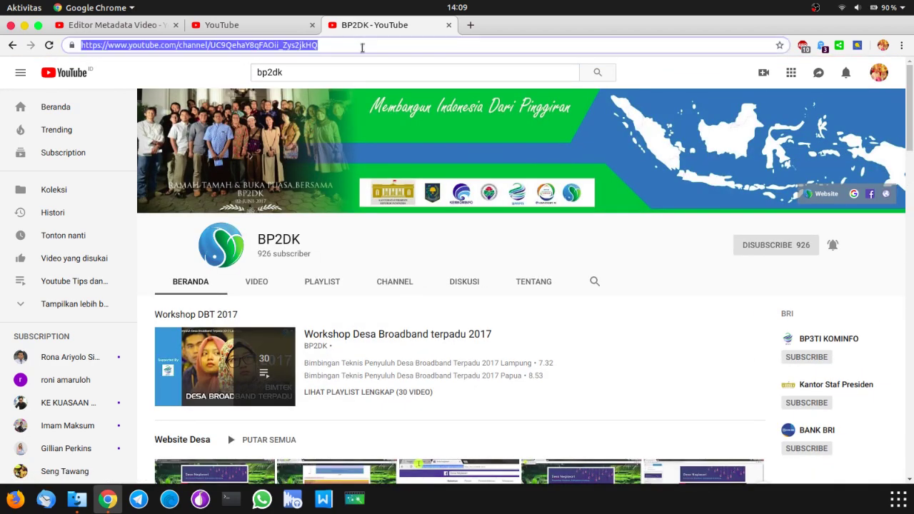
right_click(307, 47)
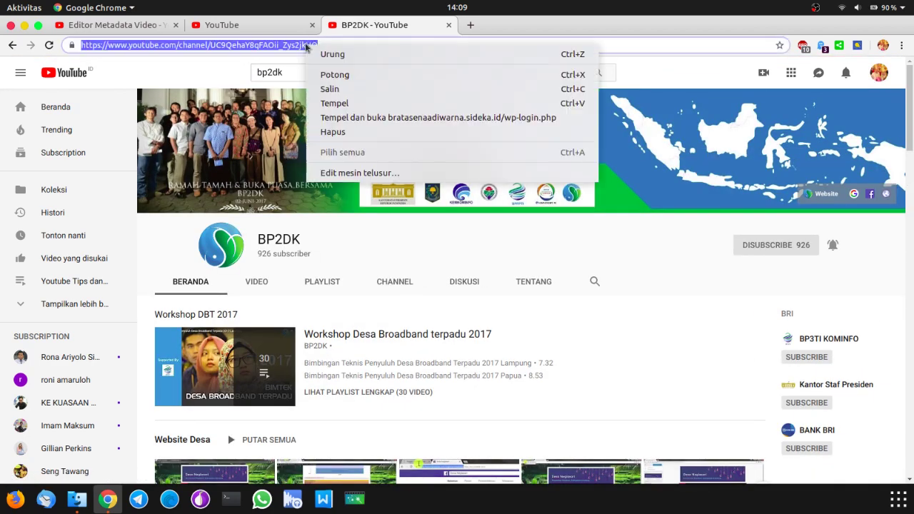
click(341, 91)
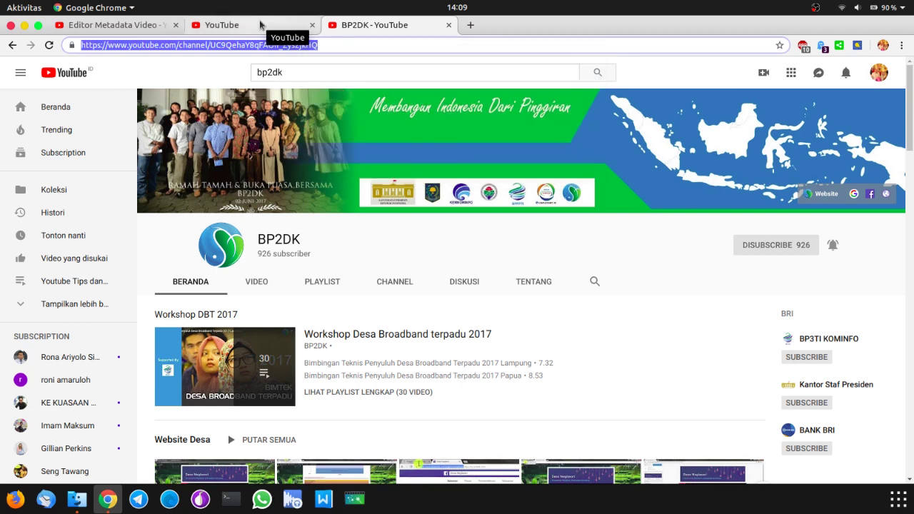
Step: Create the Channel element from the copied BP2DK channel URL with the custom message "Subscribe Juga BP2DK"
click(260, 25)
click(412, 269)
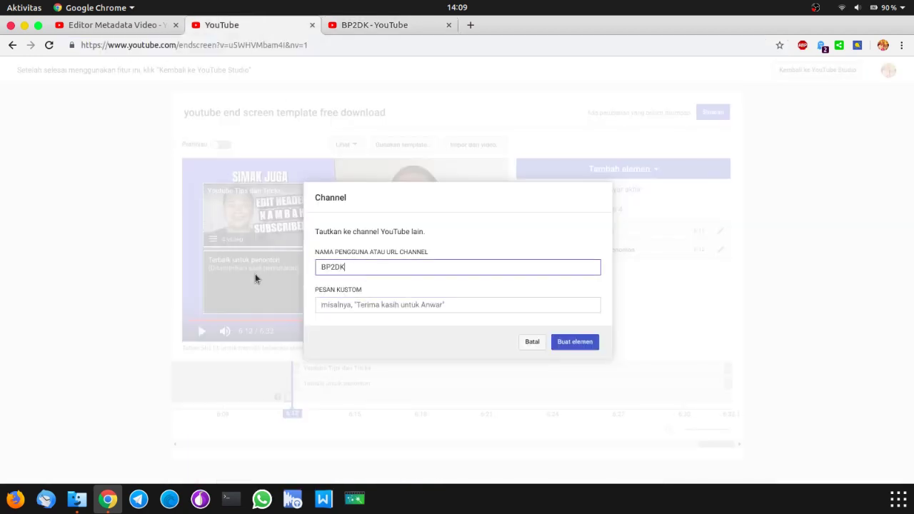
key(ctrl+a)
right_click(328, 261)
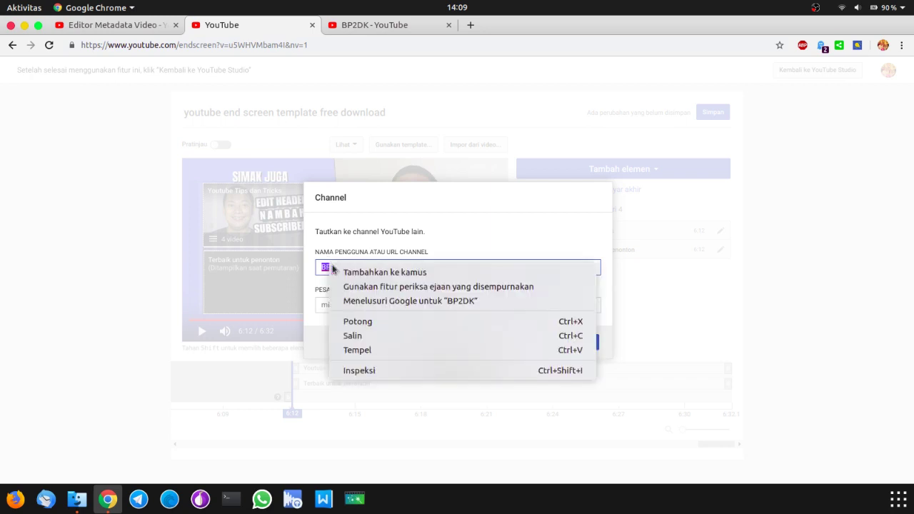
click(368, 349)
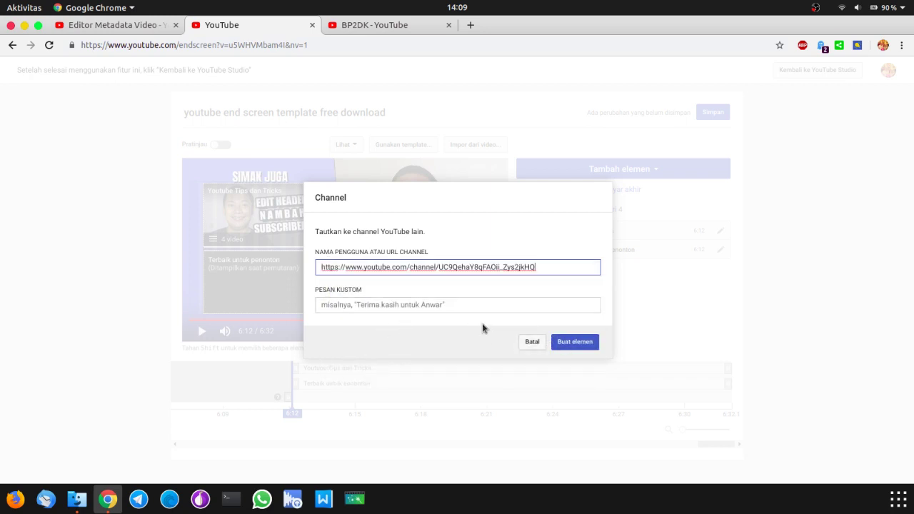
click(585, 343)
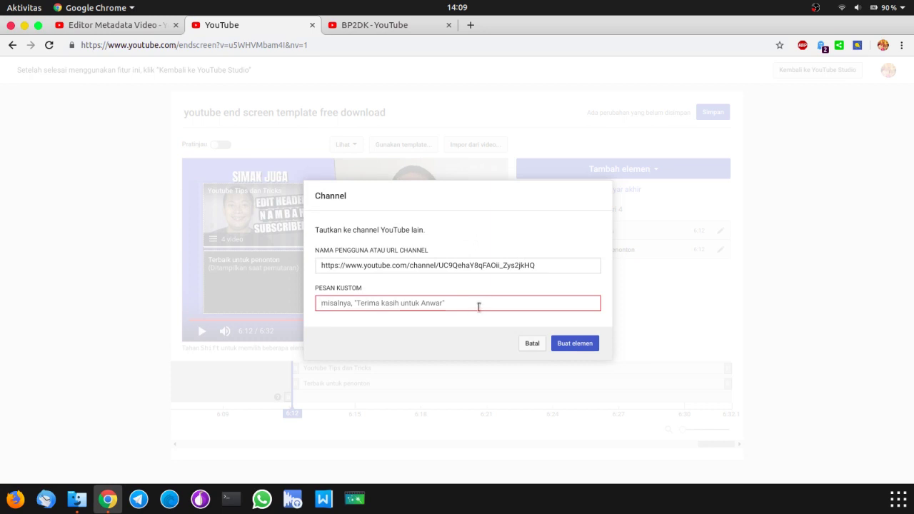
text(Subsc)
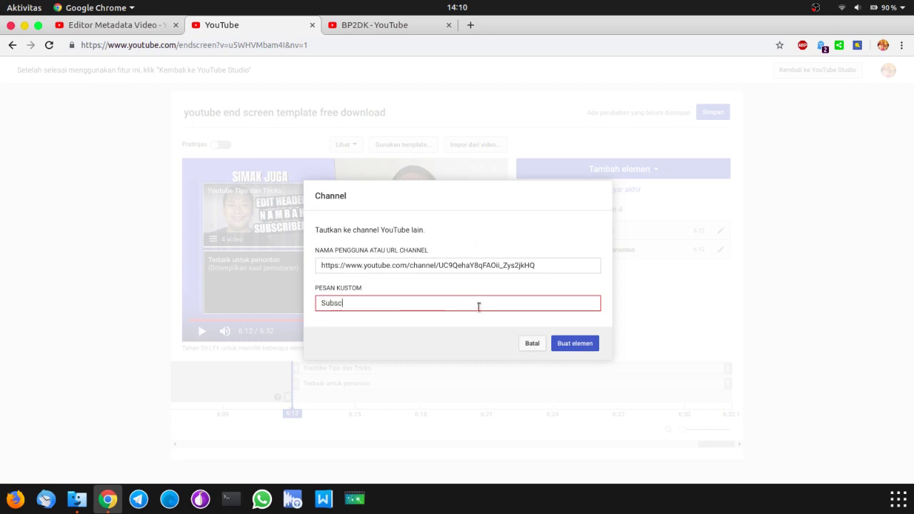
text(ribe Juga BP2DK)
click(588, 348)
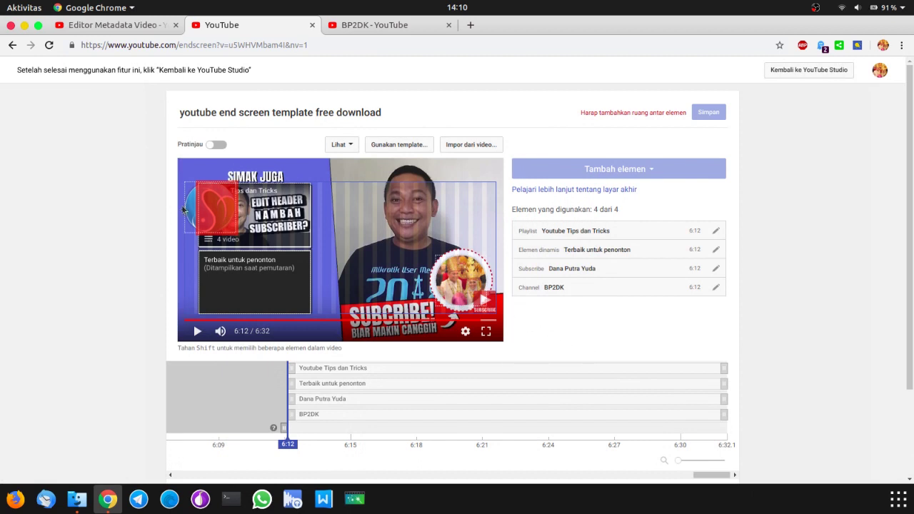
Step: Move the BP2DK Channel element to the free area beside the playlist element and check its settings without editing them
drag(184, 208, 338, 224)
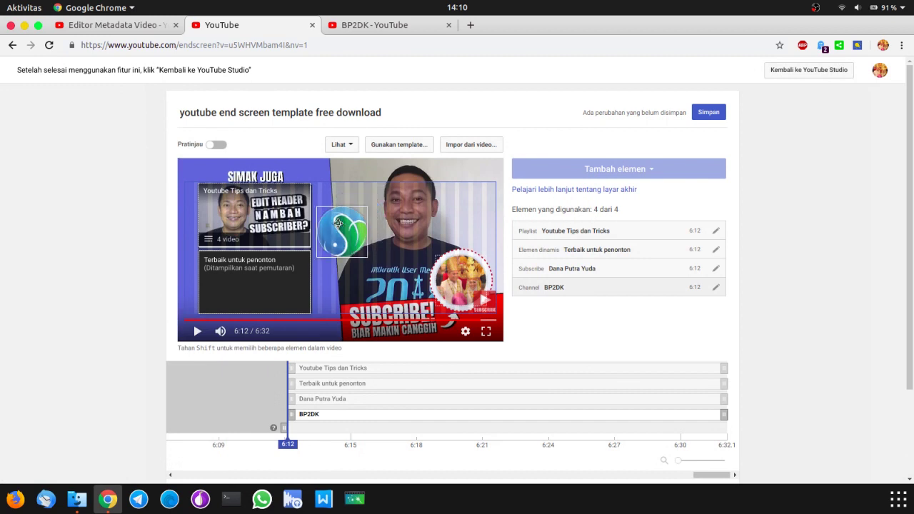
click(716, 289)
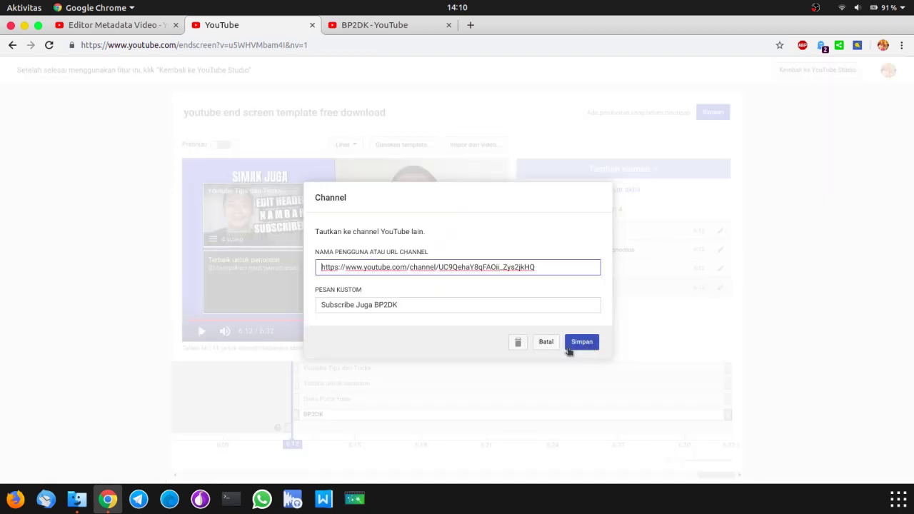
click(546, 343)
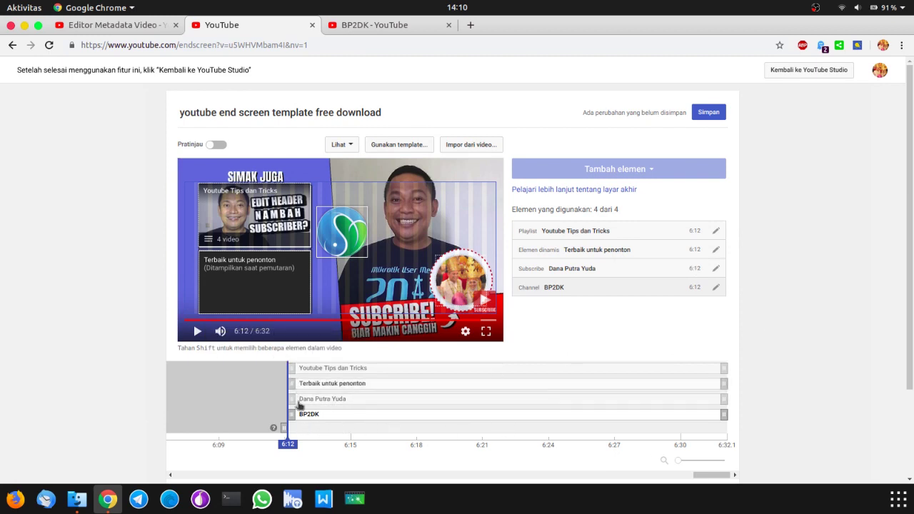
Step: Remove the BP2DK Channel element from the end screen and save the remaining elements
drag(291, 368, 695, 140)
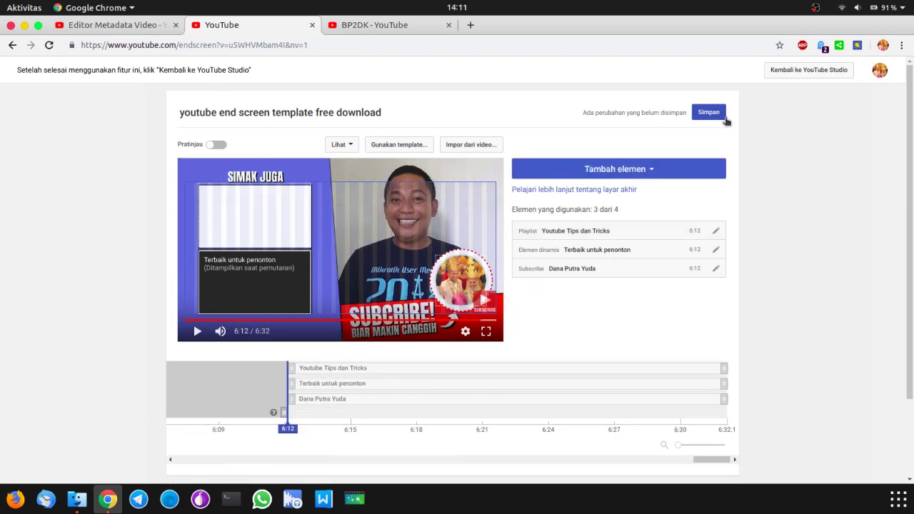
click(722, 119)
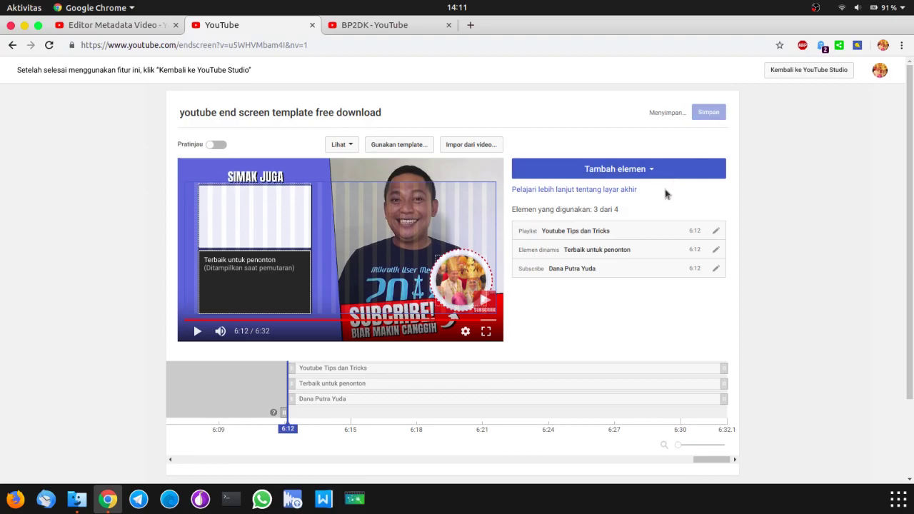